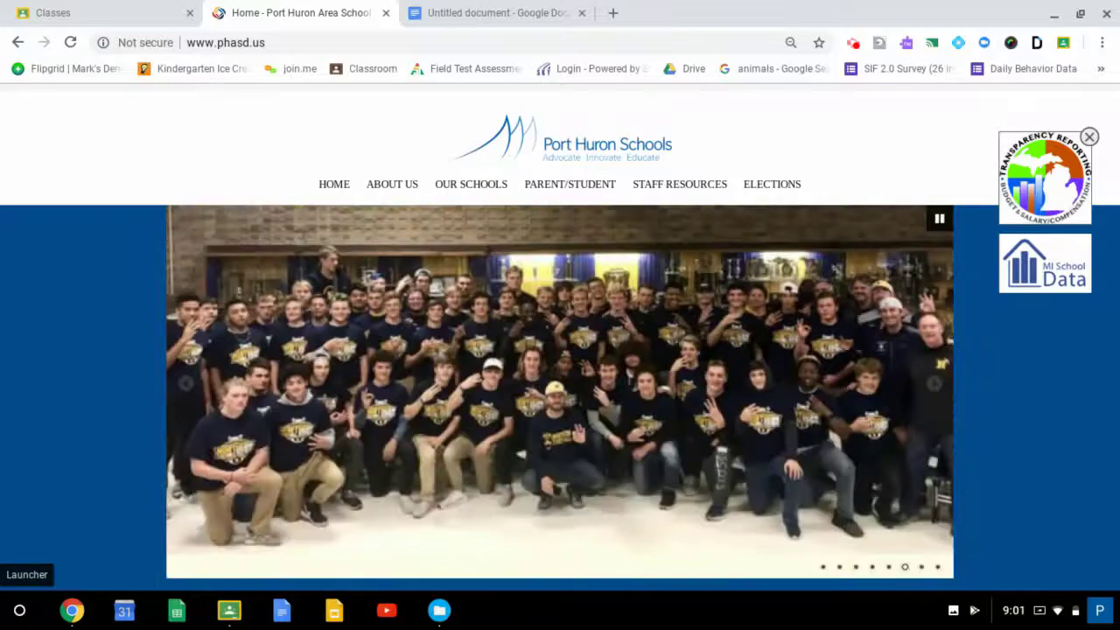
# - Search the launcher for "web" and pin the Web Store app to the shelf
pyautogui.click(19, 610)
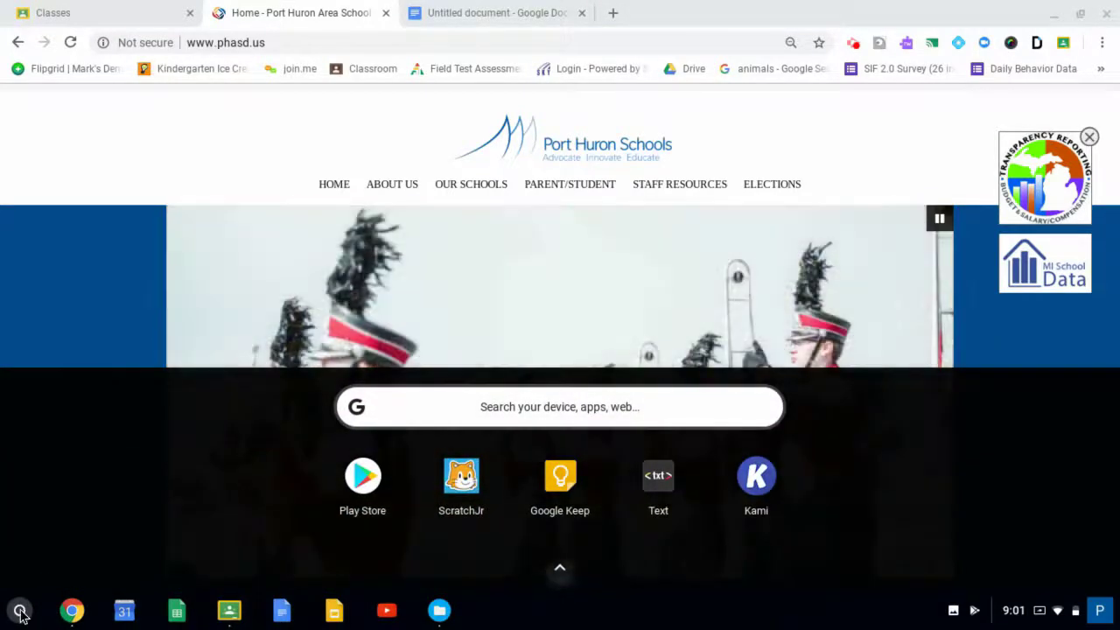
pyautogui.click(19, 612)
pyautogui.click(19, 612)
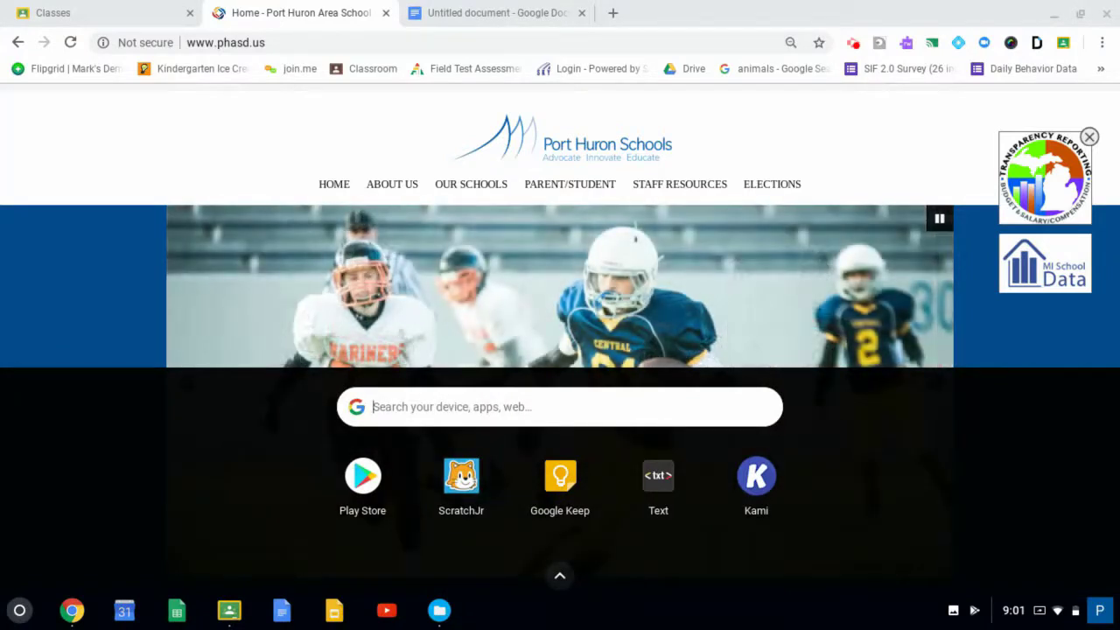
pyautogui.write('web')
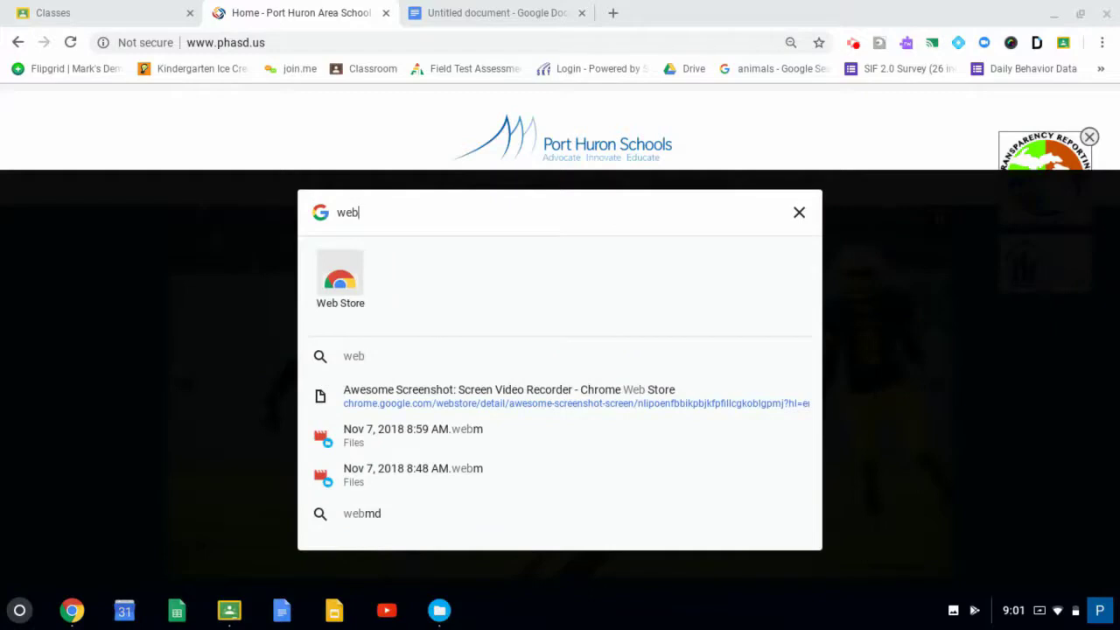
pyautogui.rightClick(335, 272)
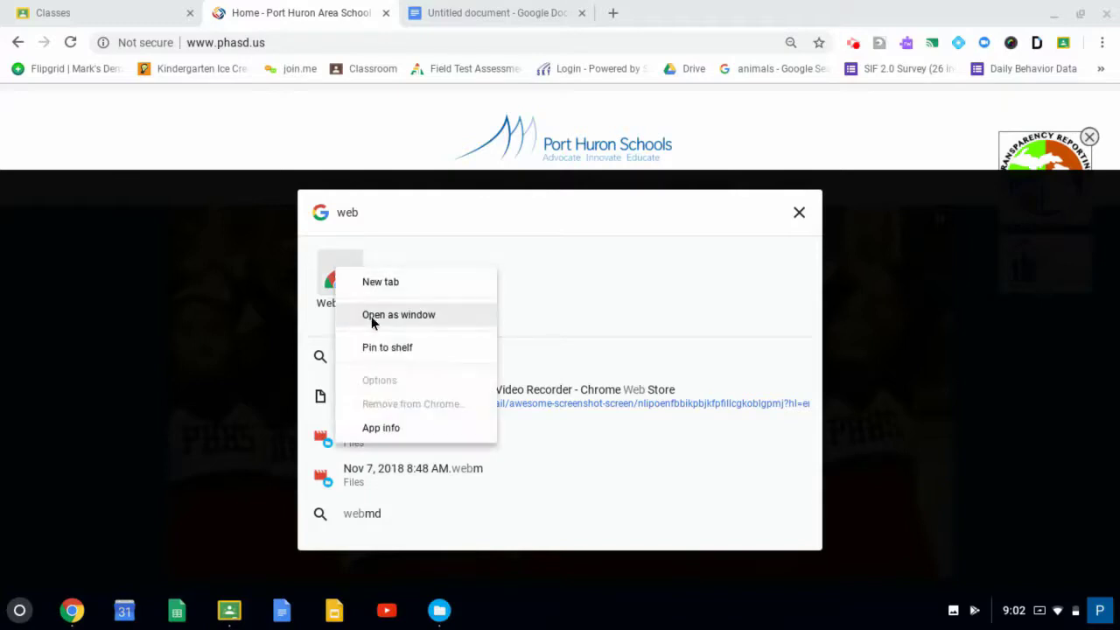
pyautogui.click(388, 353)
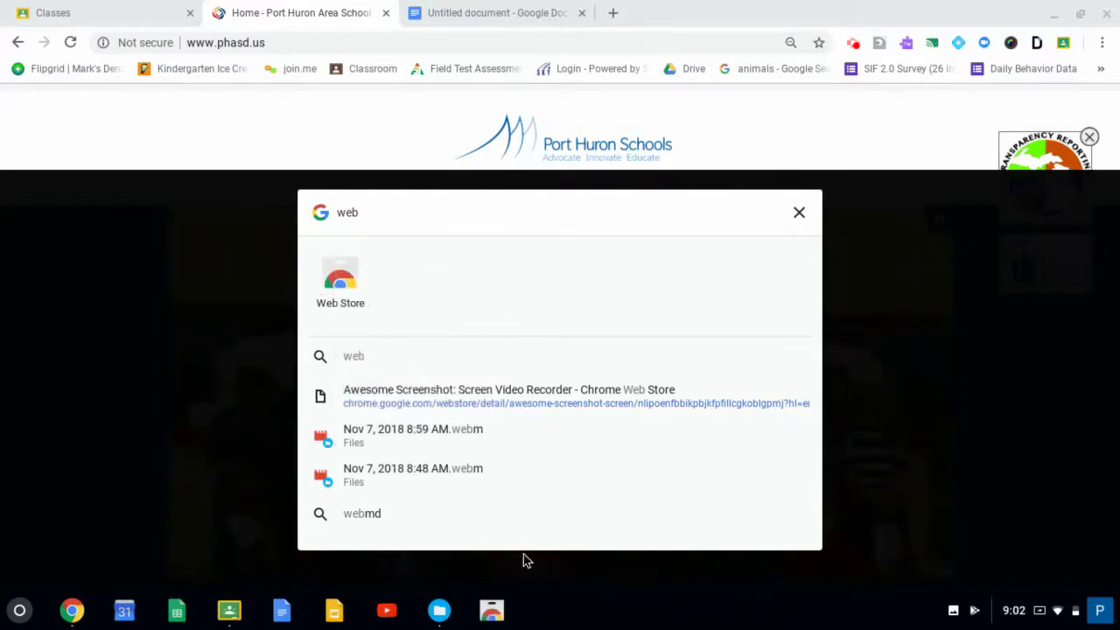
pyautogui.click(525, 616)
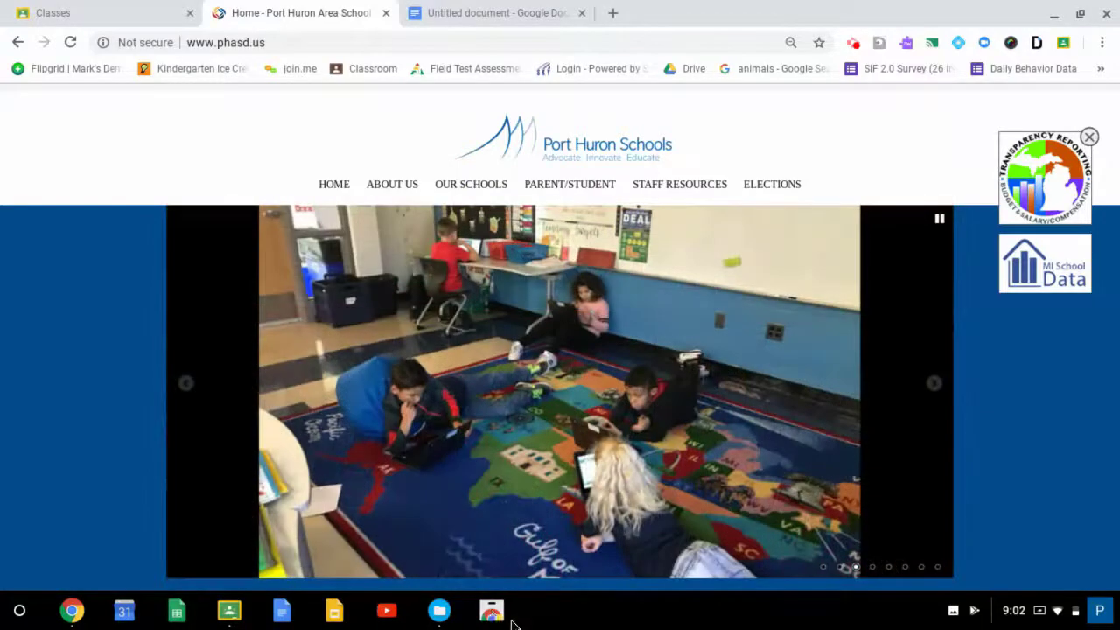
# - Search the Chrome Web Store for "awesome screenshot" and close the store page
pyautogui.click(491, 611)
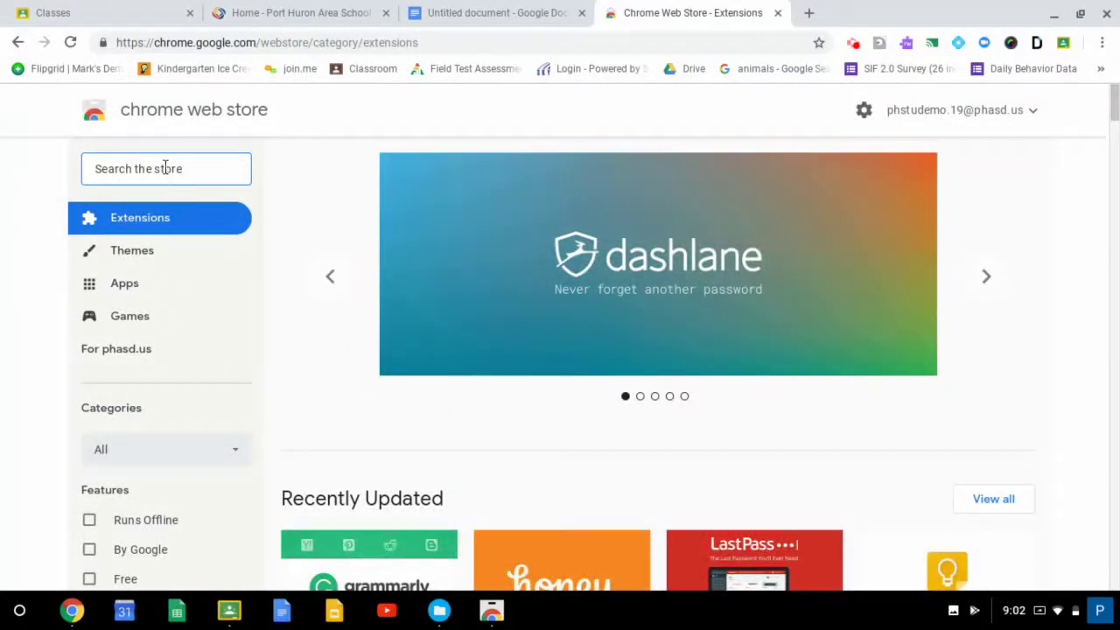
pyautogui.click(164, 168)
pyautogui.write('awesome screenshot')
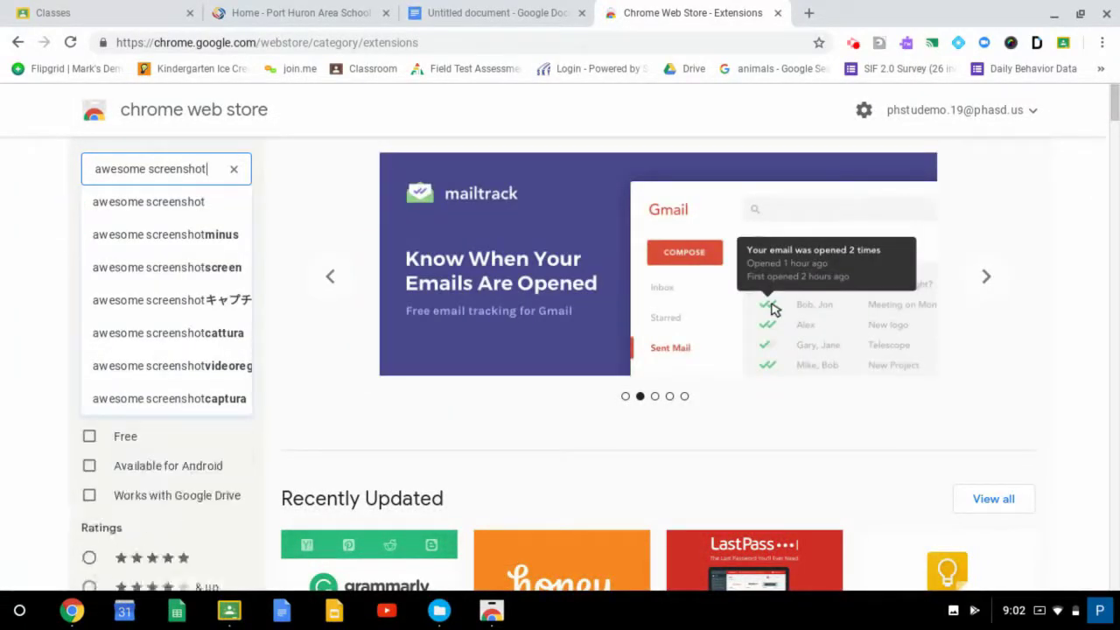
pyautogui.press('Return')
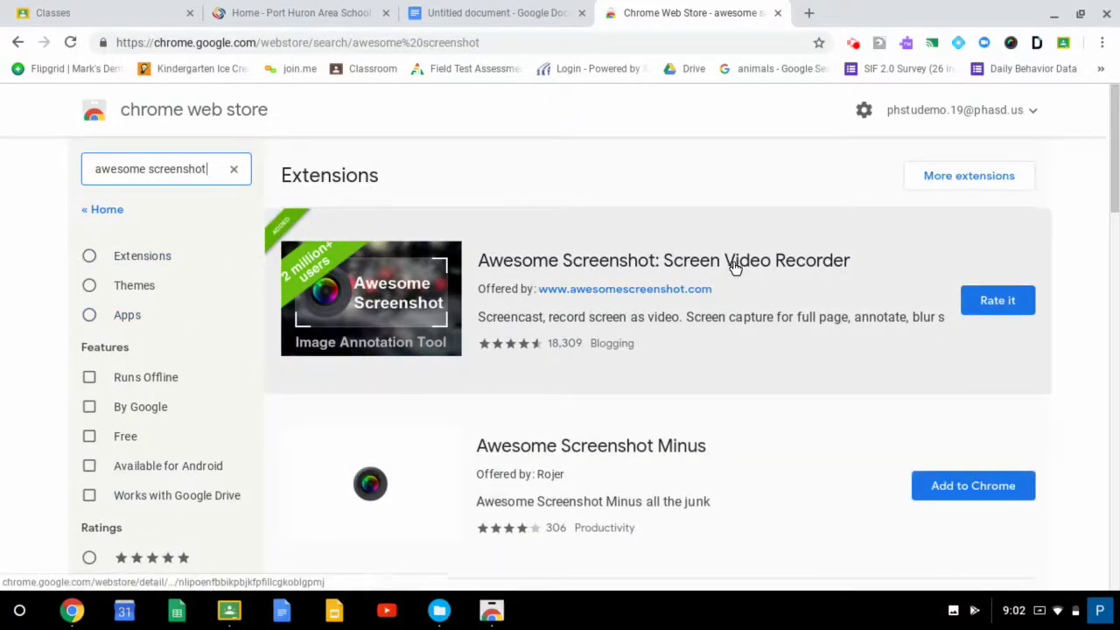
pyautogui.click(1086, 179)
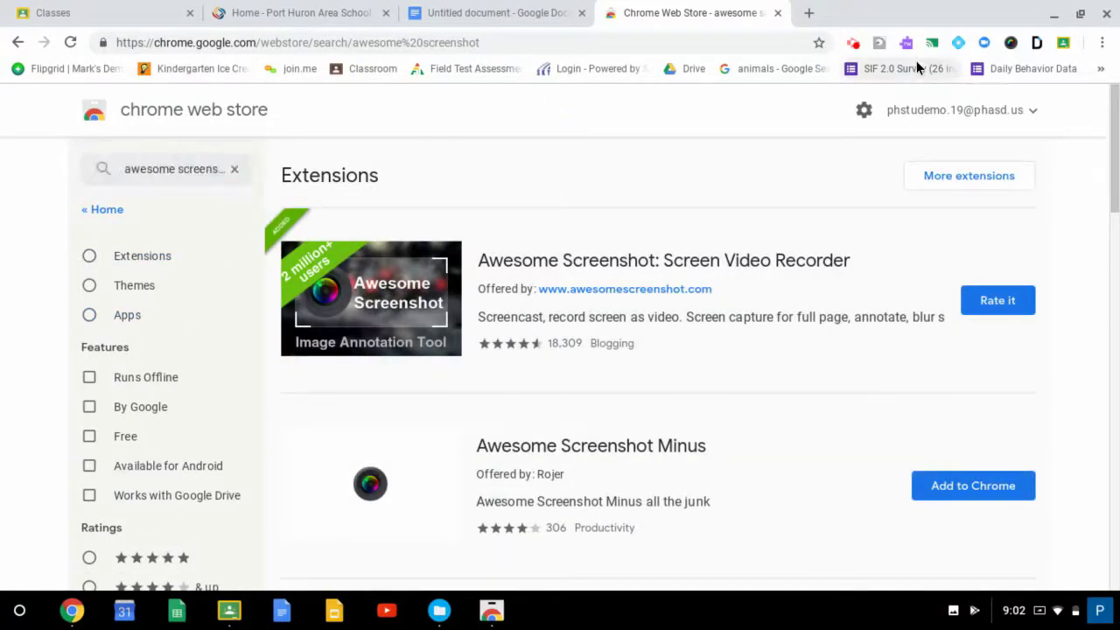
pyautogui.click(778, 14)
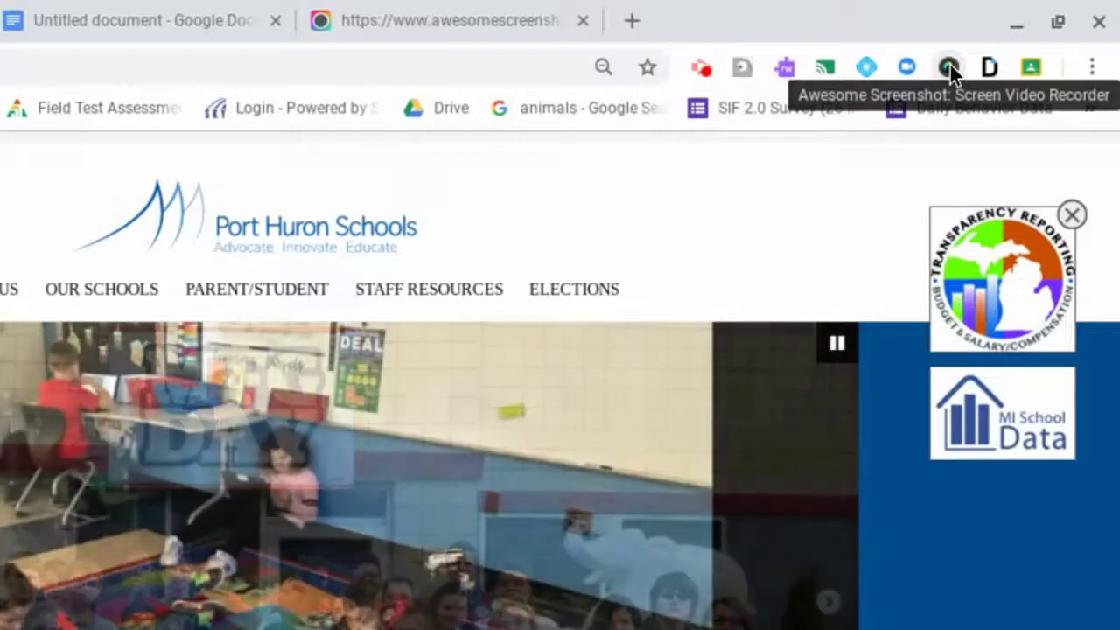
# - Capture a selected area of the school homepage with Awesome Screenshot, covering the header and the upper part of the slideshow photo
pyautogui.click(951, 65)
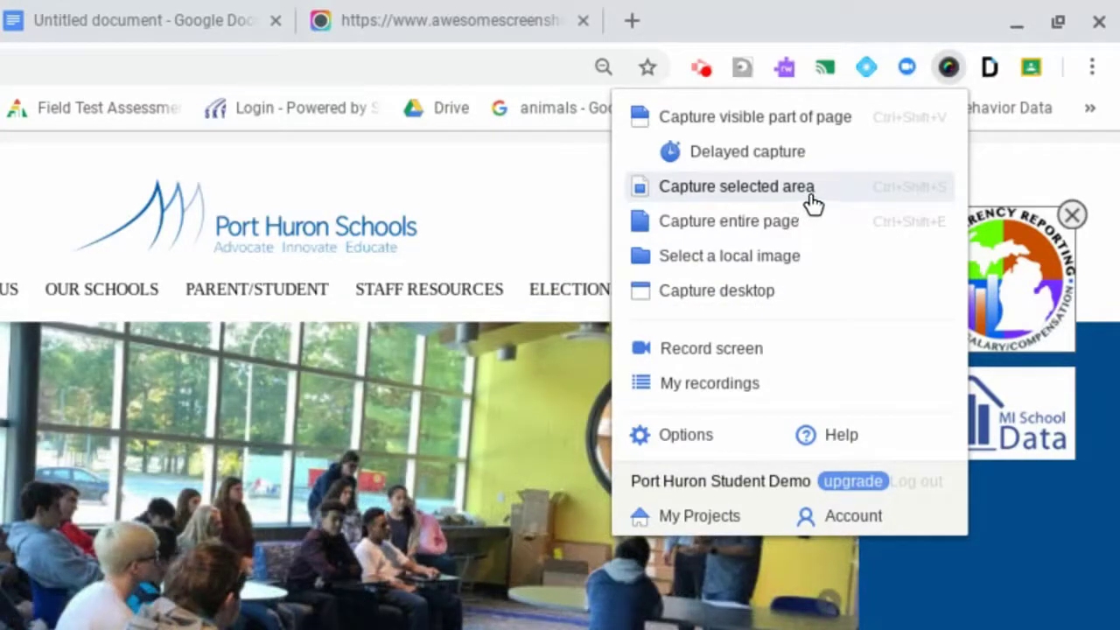
pyautogui.click(767, 200)
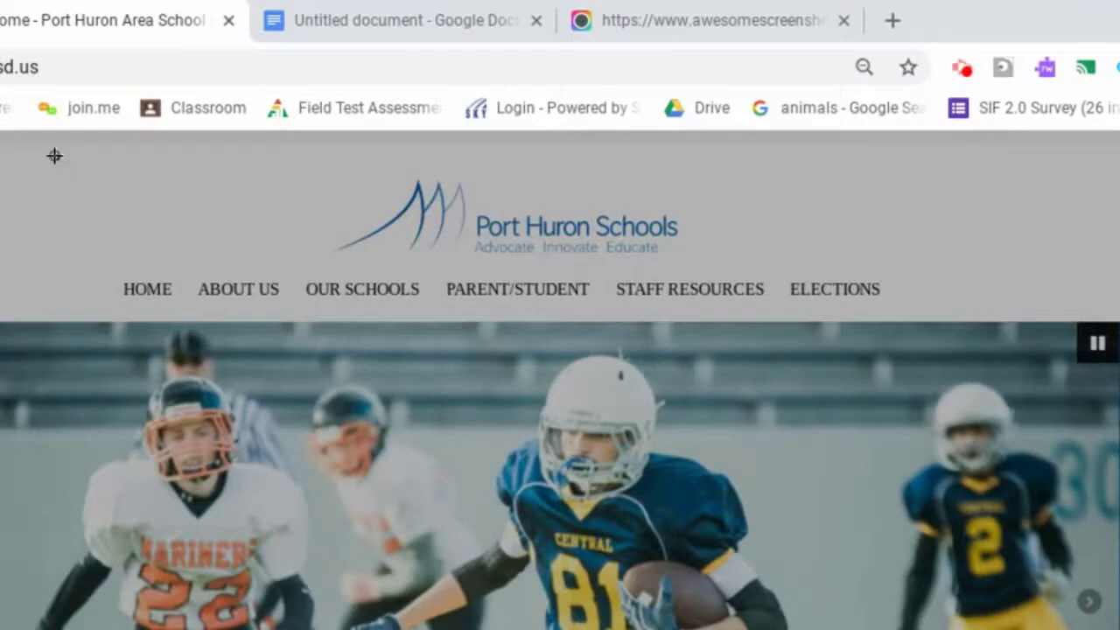
pyautogui.moveTo(54, 156); pyautogui.dragTo(1119, 561)
pyautogui.moveTo(1111, 551); pyautogui.dragTo(1015, 528)
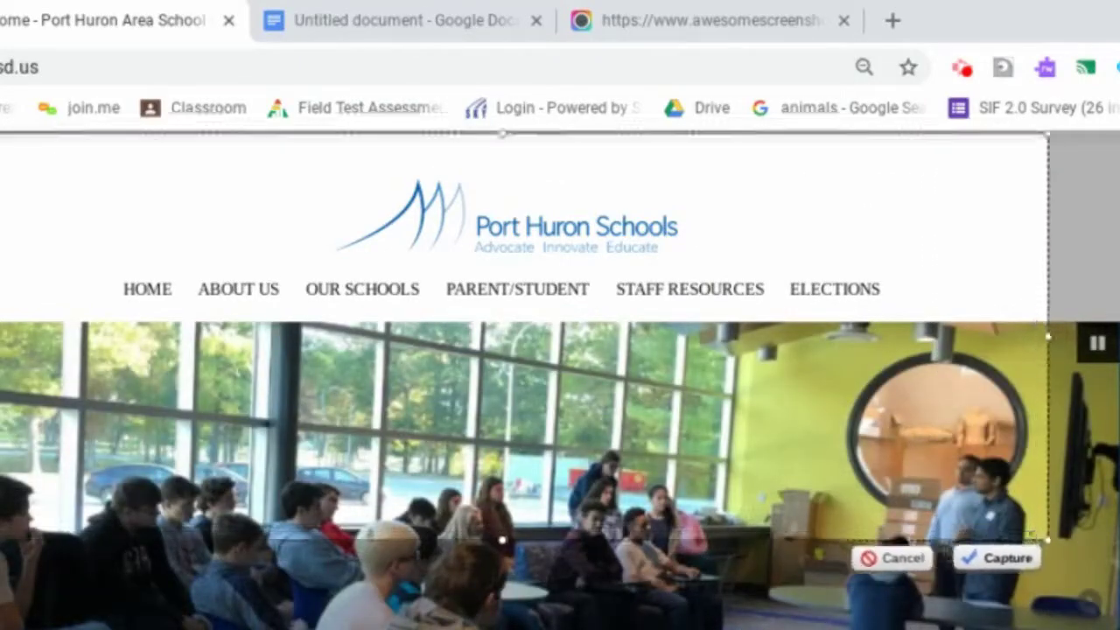
pyautogui.moveTo(936, 510); pyautogui.dragTo(887, 518)
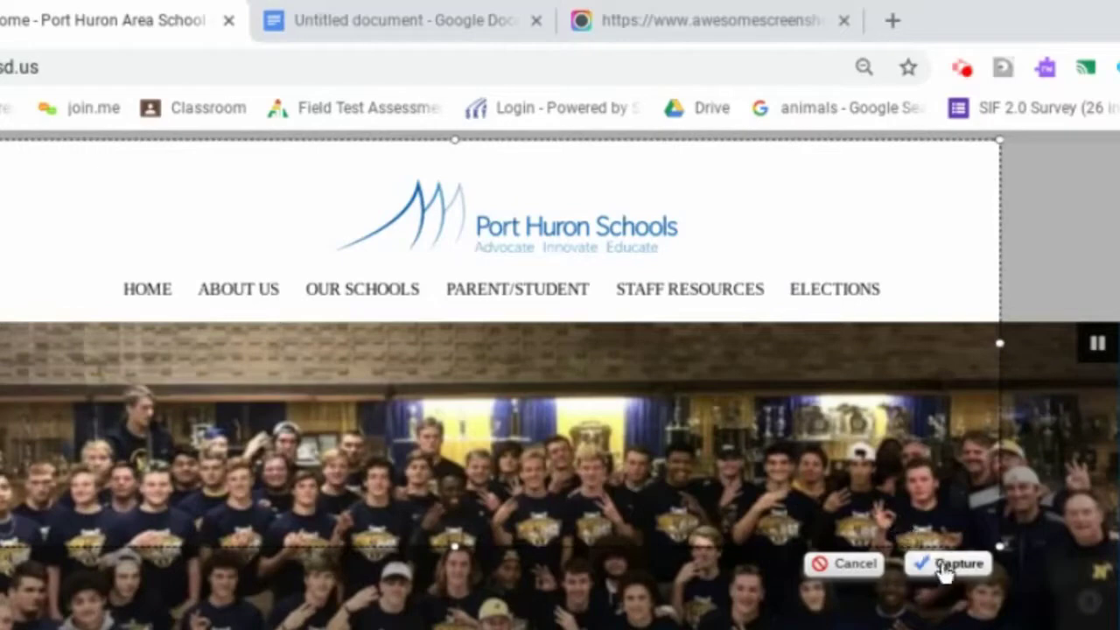
pyautogui.click(952, 567)
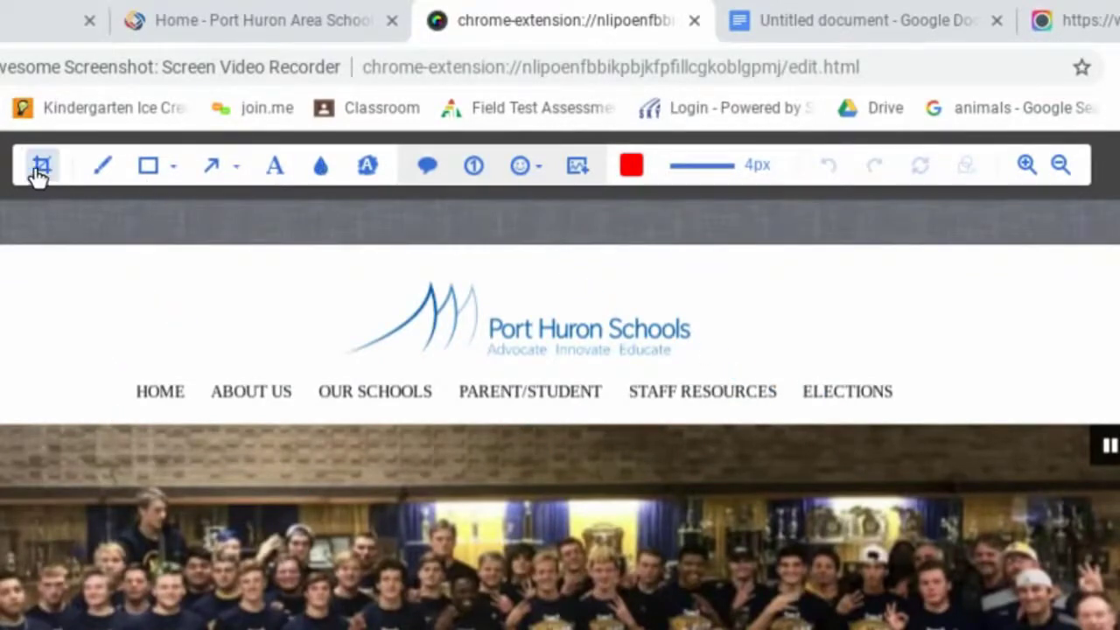
# - Crop the screenshot to just the Port Huron Schools logo, about 294 px wide
pyautogui.click(42, 170)
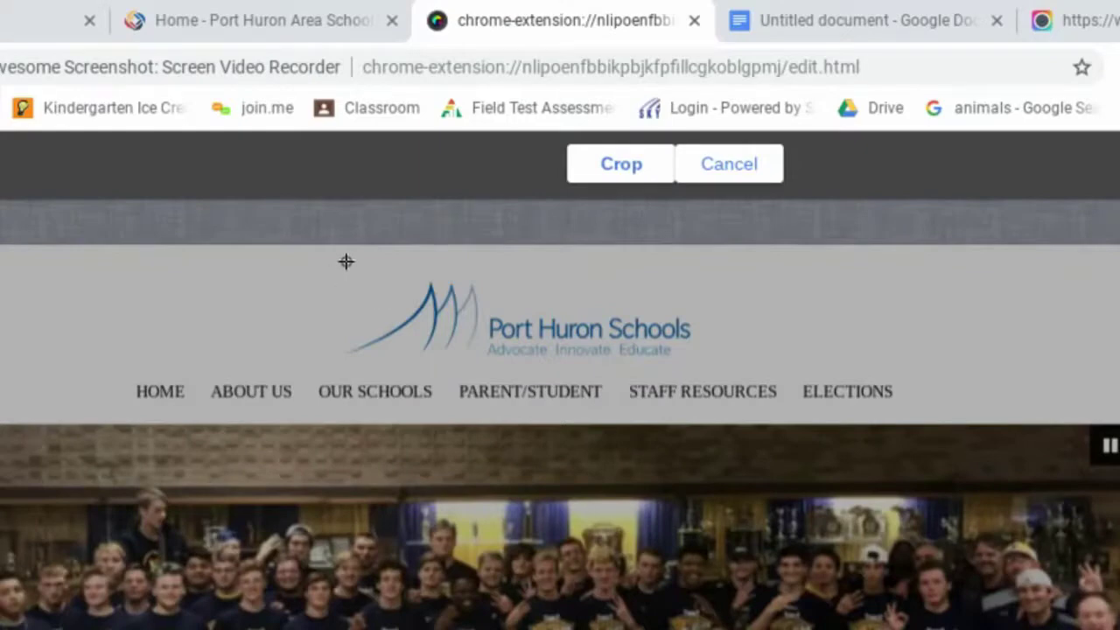
pyautogui.moveTo(346, 262); pyautogui.dragTo(725, 372)
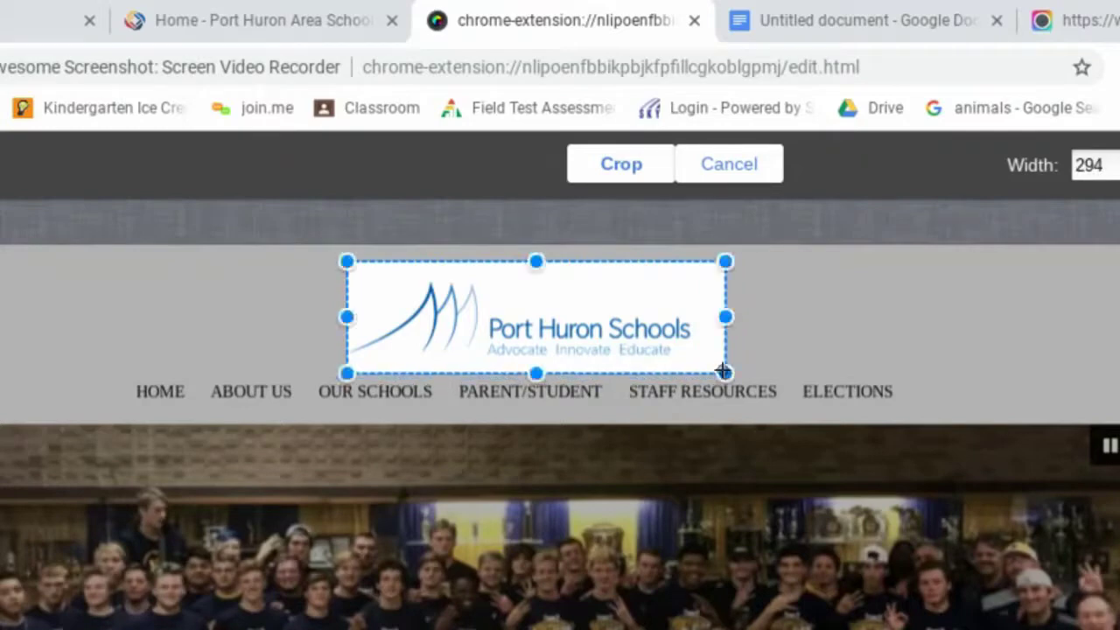
pyautogui.click(618, 164)
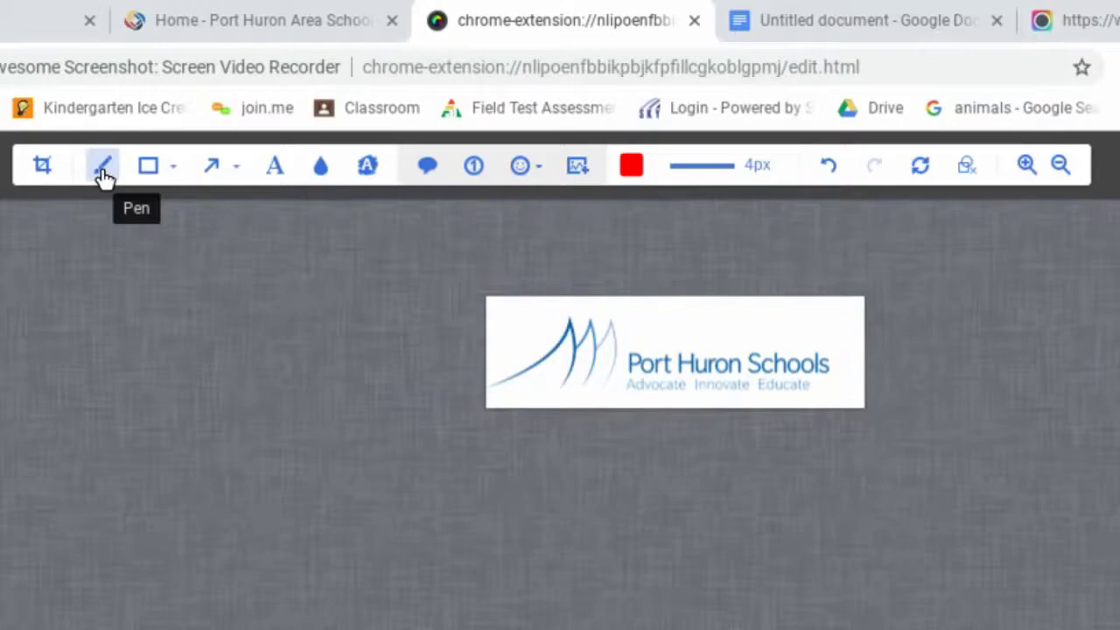
# - Circle the logo's sail shapes with the red pen and draw a red line under "Huron"
pyautogui.click(628, 168)
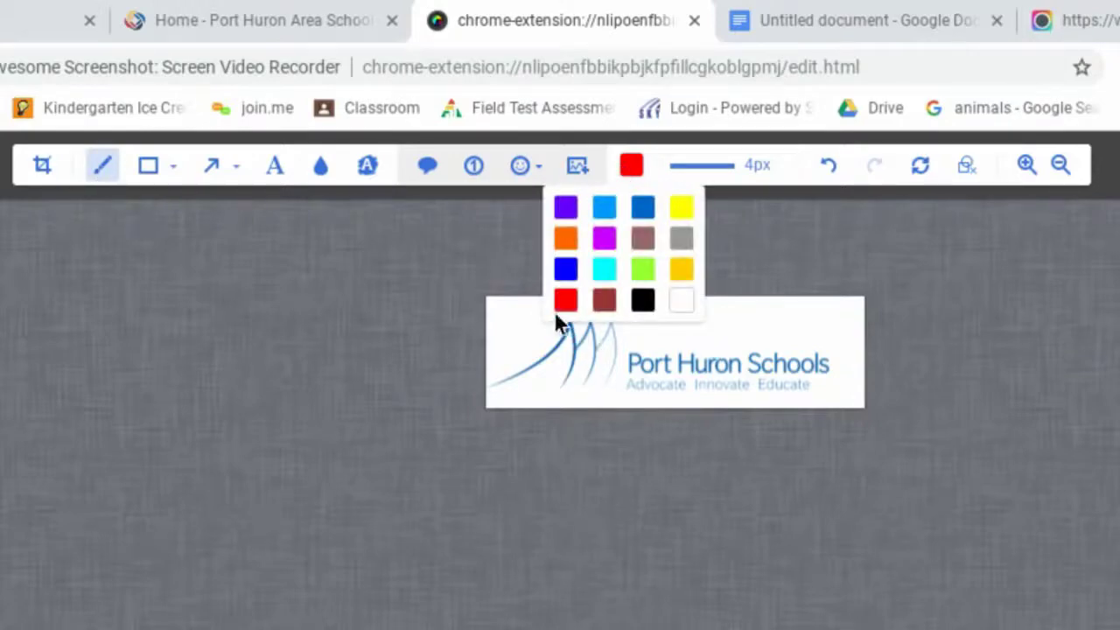
pyautogui.click(568, 300)
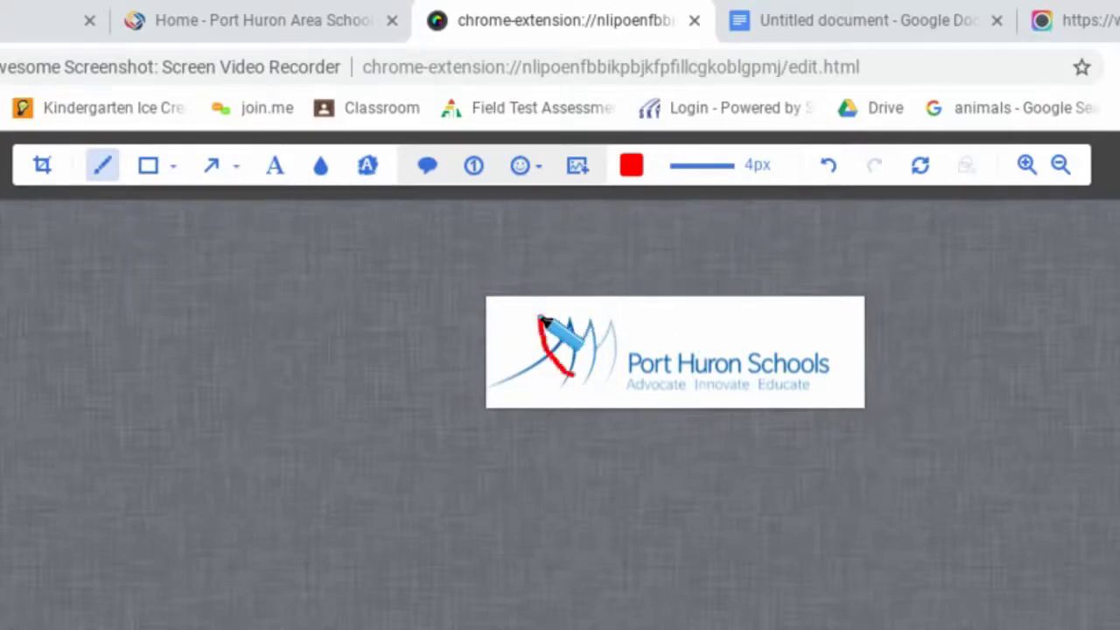
pyautogui.moveTo(540, 321)
pyautogui.mouseDown()
pyautogui.moveTo(632, 374)
pyautogui.moveTo(595, 313)
pyautogui.moveTo(540, 319)
pyautogui.mouseUp()
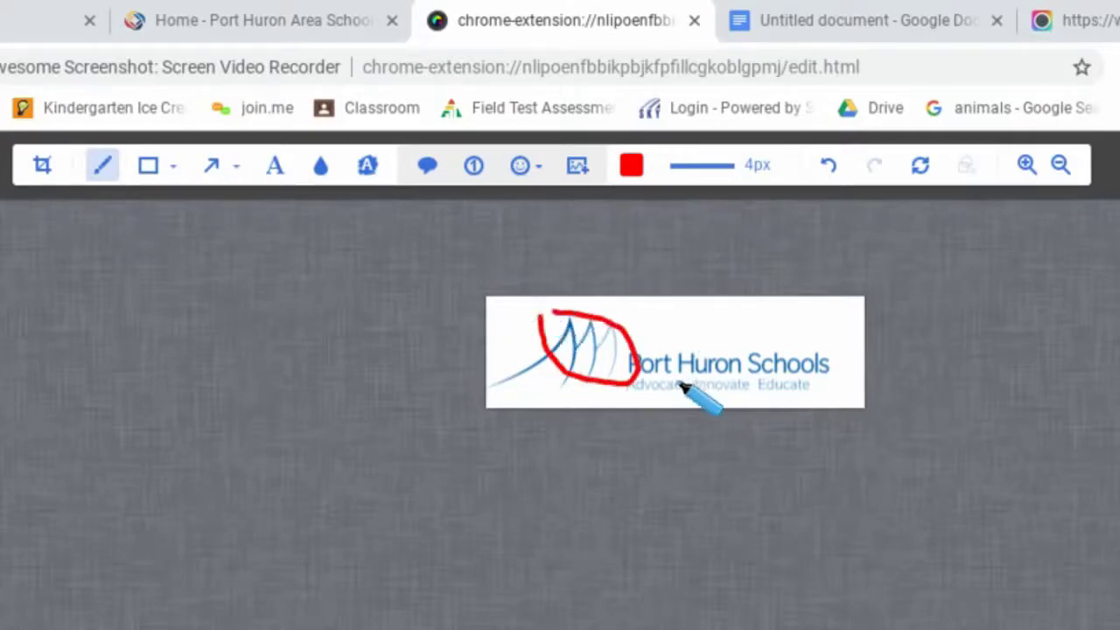
pyautogui.moveTo(677, 382); pyautogui.dragTo(765, 390)
# - Draw a single-headed red arrow pointing at "Huron" and blur the word "Educate" in the tagline
pyautogui.click(173, 170)
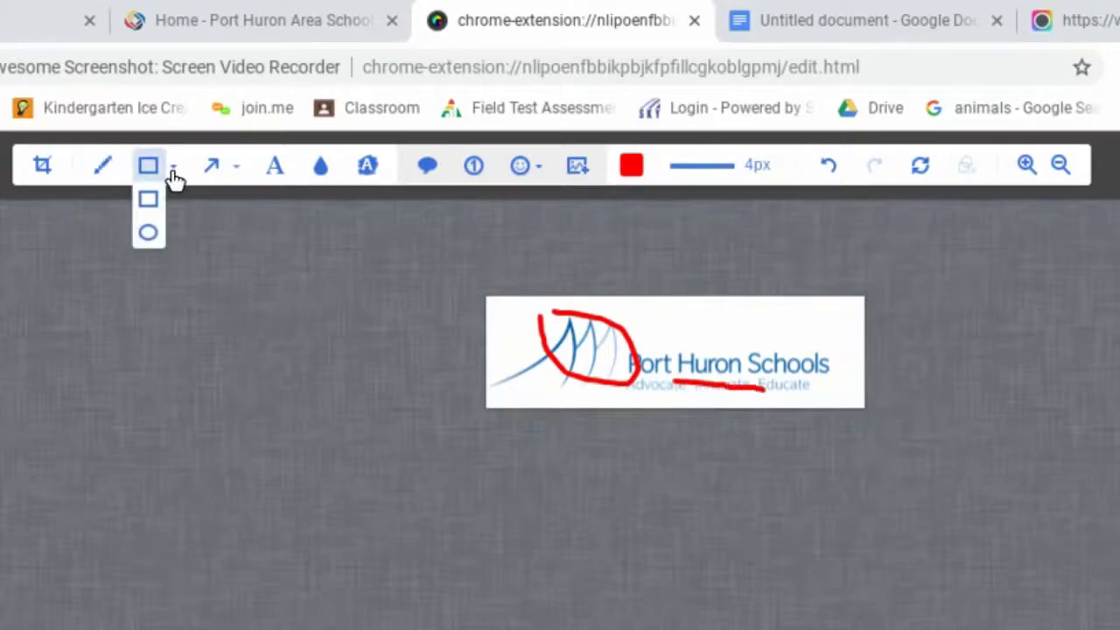
pyautogui.click(238, 170)
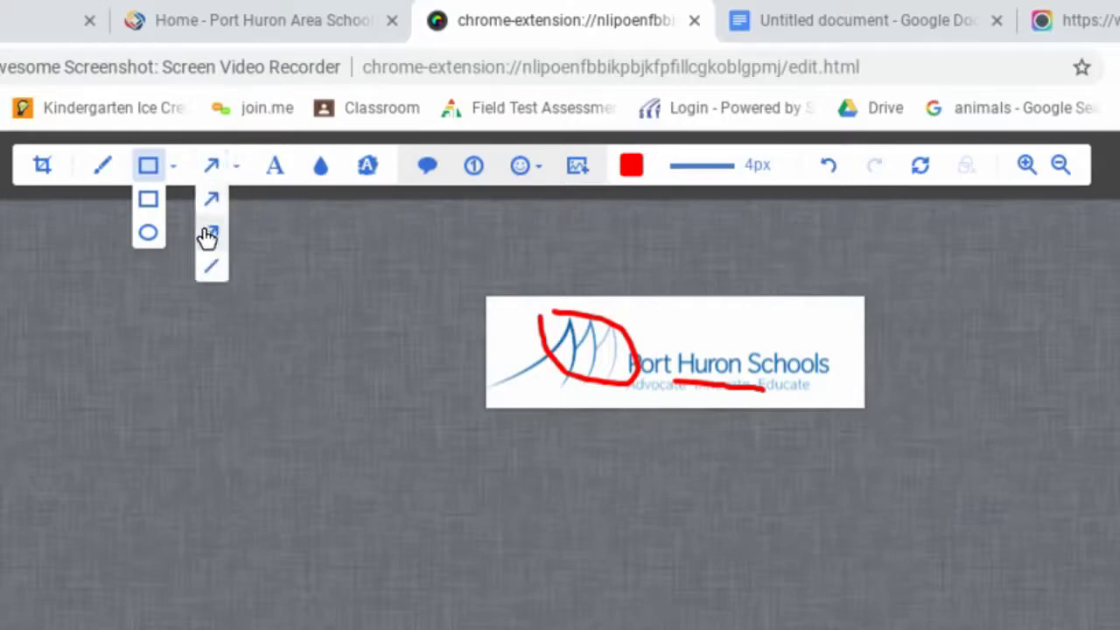
pyautogui.click(212, 200)
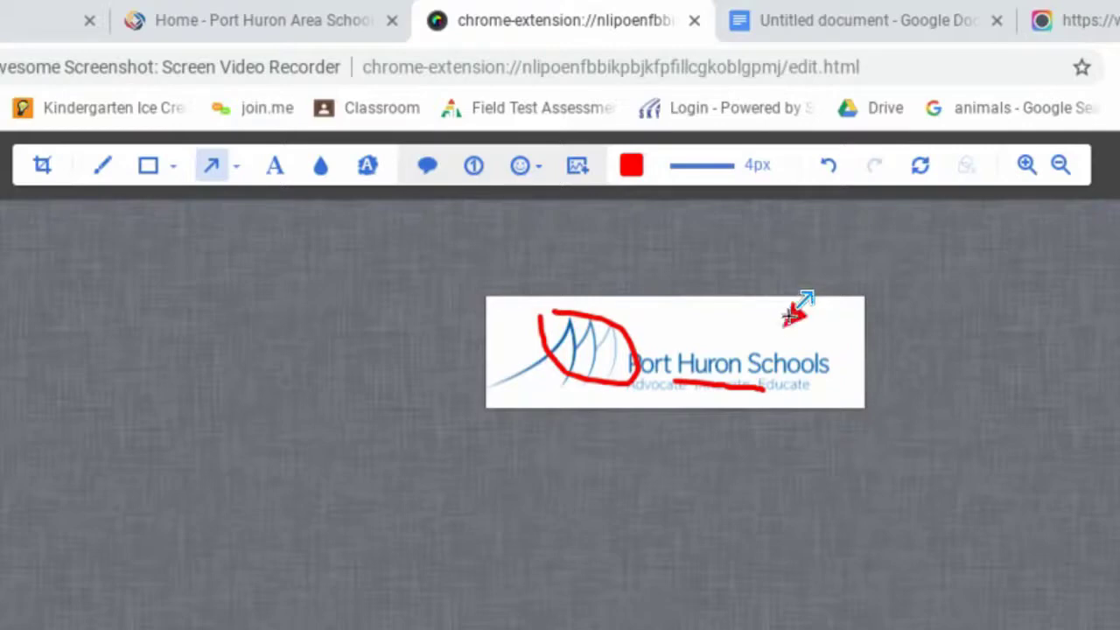
pyautogui.moveTo(795, 317); pyautogui.dragTo(727, 355)
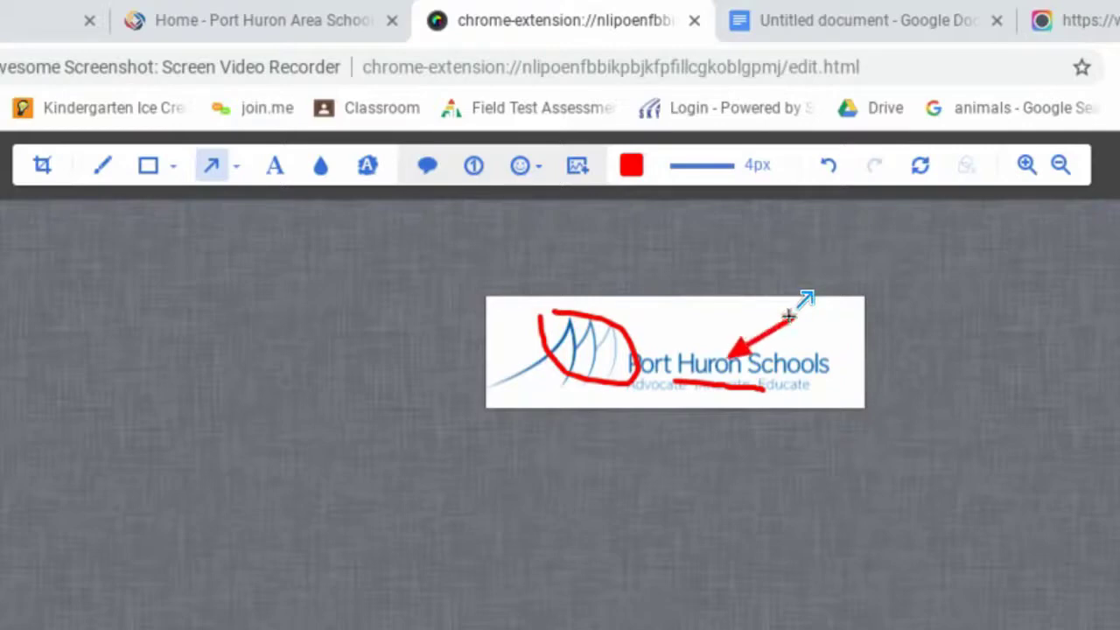
pyautogui.click(318, 174)
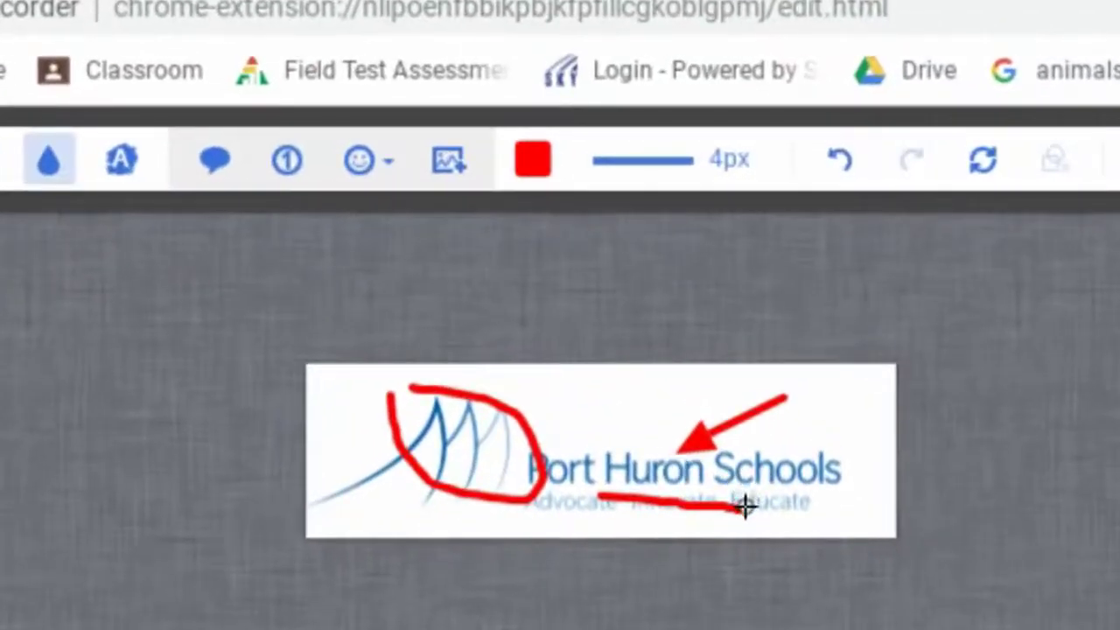
pyautogui.moveTo(742, 505); pyautogui.dragTo(815, 509)
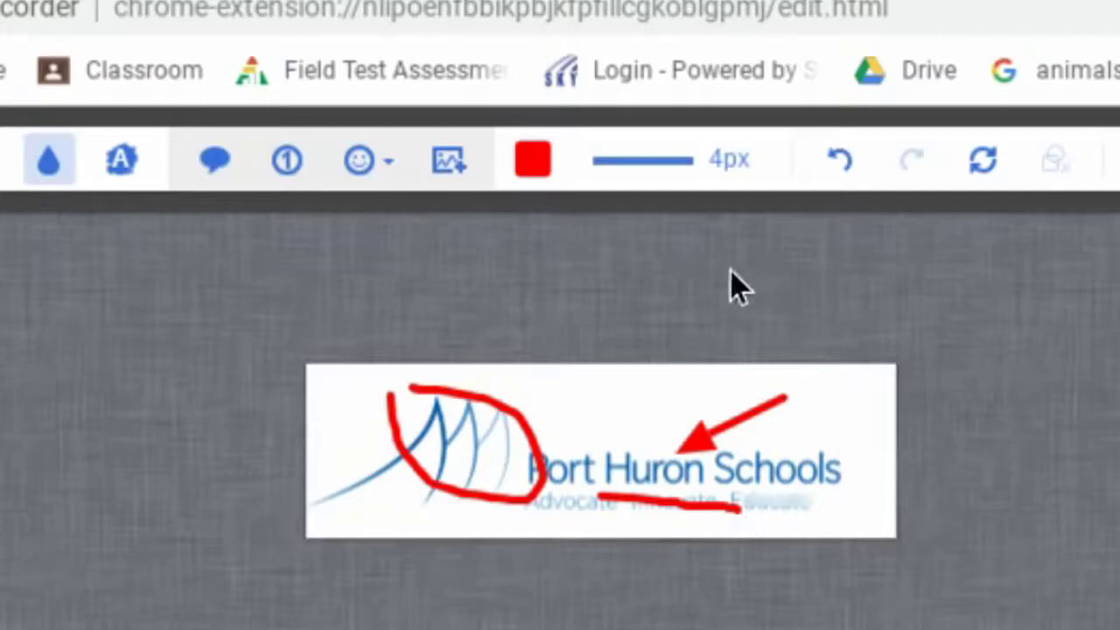
# - Undo the annotations and the crop, try redoing the crop, and reset the image to the original capture
pyautogui.click(837, 165)
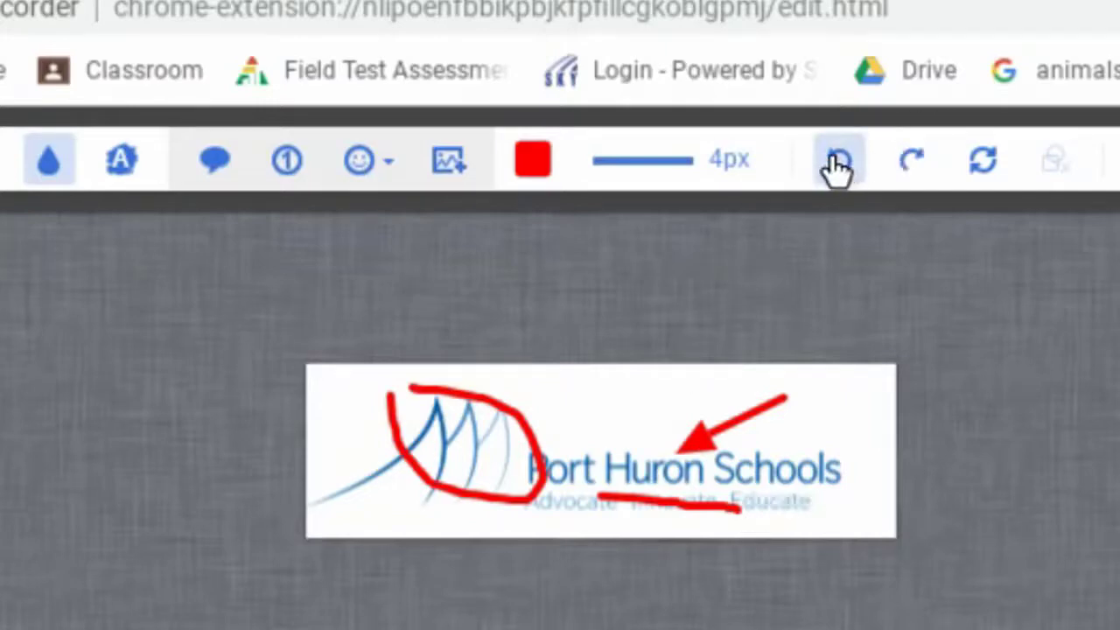
pyautogui.click(837, 164)
pyautogui.click(837, 165)
pyautogui.click(837, 164)
pyautogui.click(838, 164)
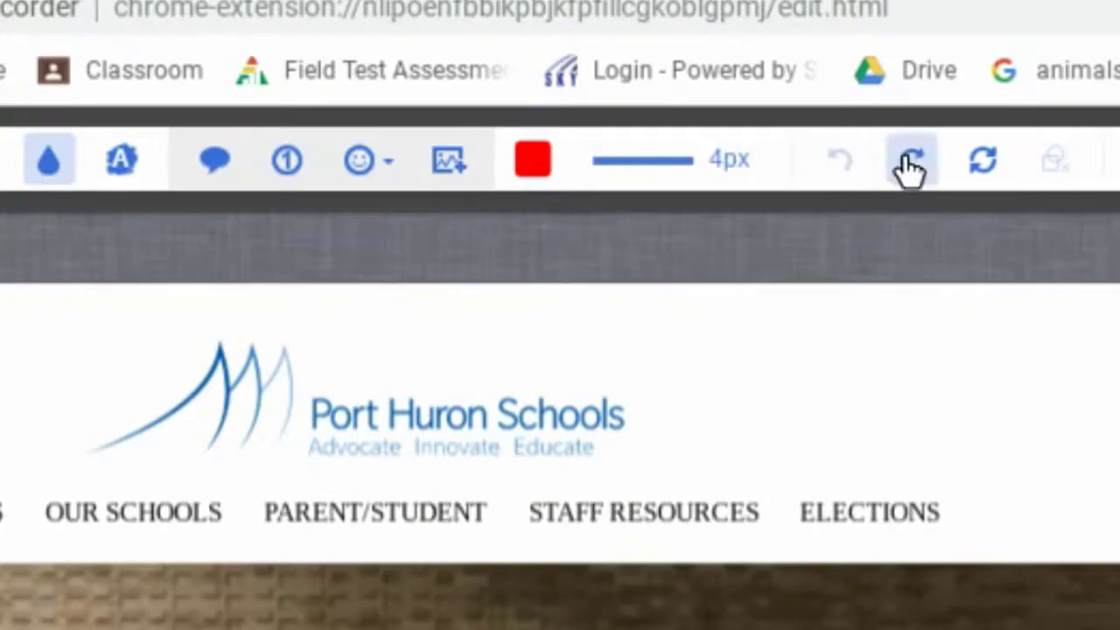
pyautogui.click(910, 164)
pyautogui.click(843, 166)
pyautogui.click(912, 165)
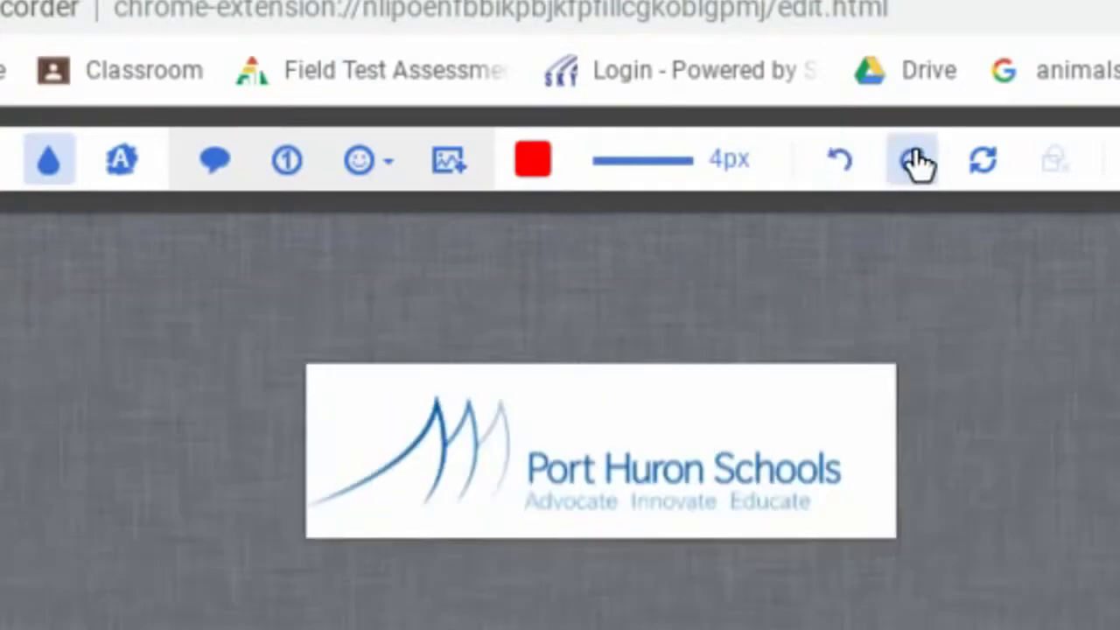
pyautogui.click(986, 172)
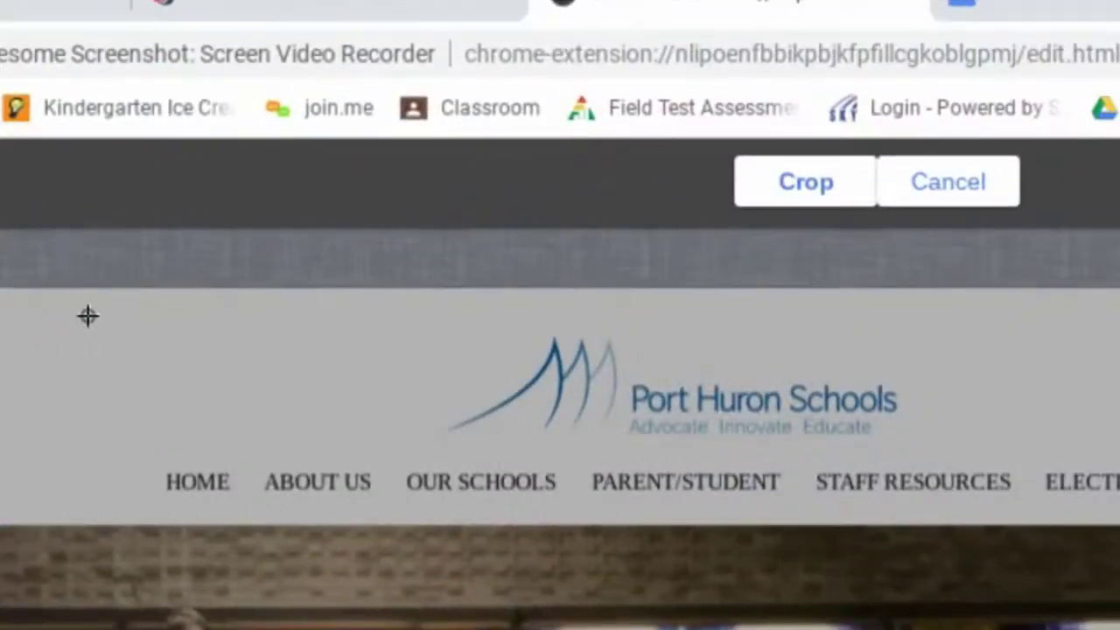
# - Crop the screenshot to the header band with the logo and navigation links, about 779 px wide
pyautogui.moveTo(87, 316); pyautogui.dragTo(1087, 465)
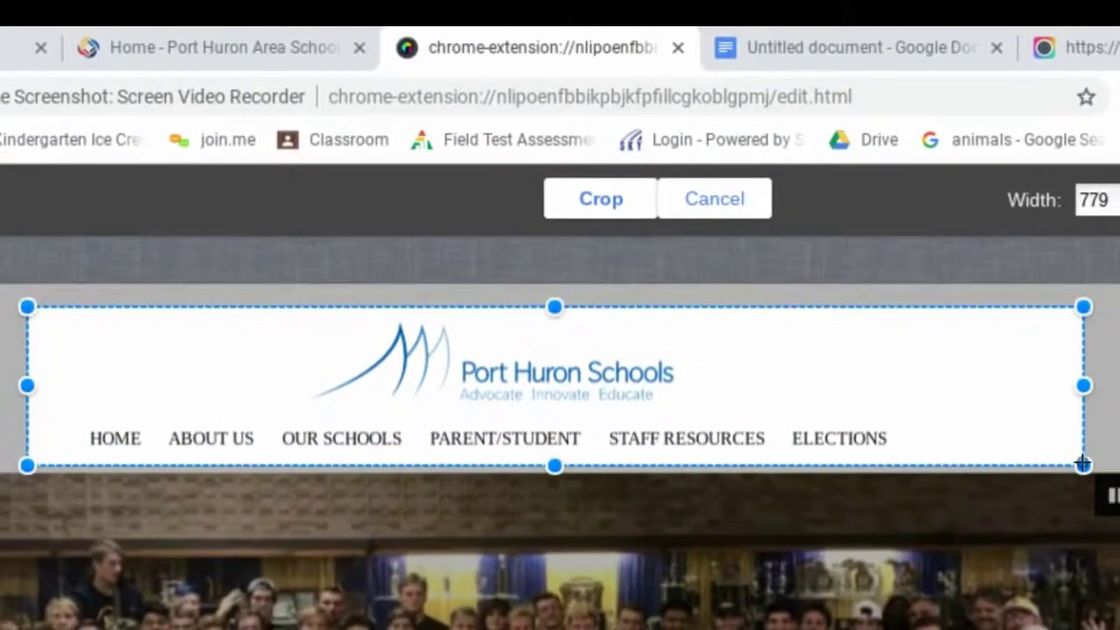
pyautogui.click(602, 201)
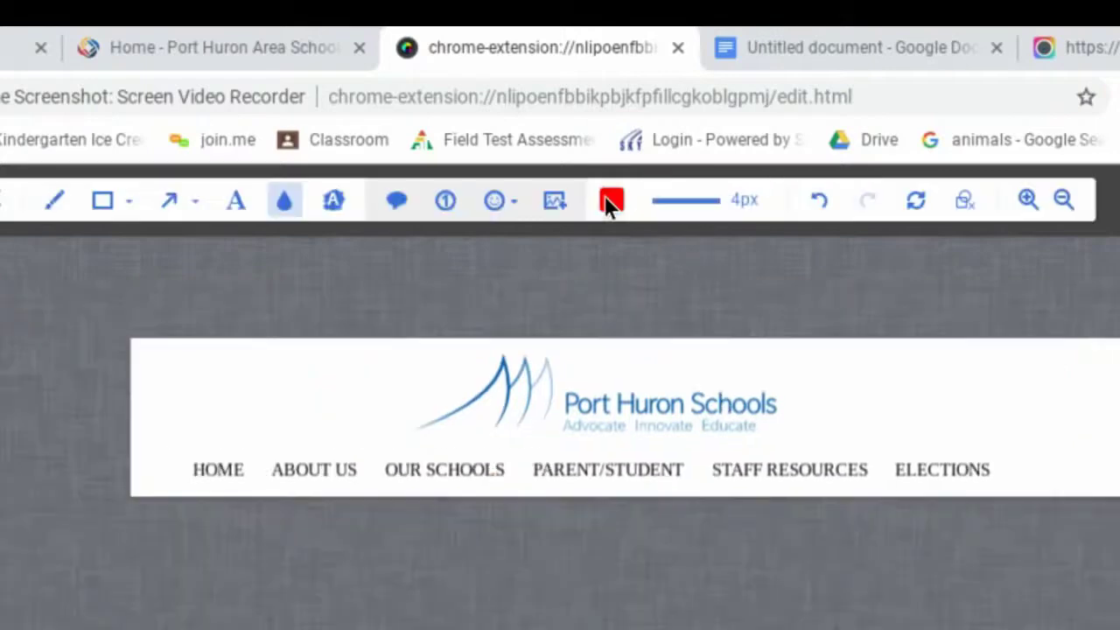
# - Add a red text caption with the owner's first name and "Screenshot" beside the Port Huron Schools logo and adjust its position slightly
pyautogui.click(234, 208)
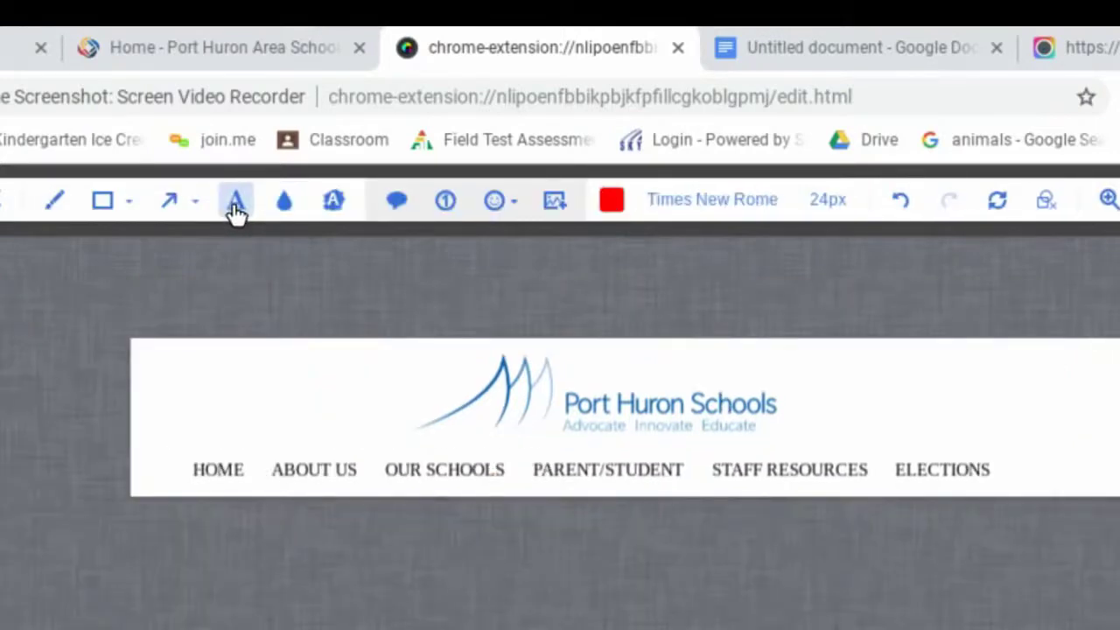
pyautogui.click(838, 374)
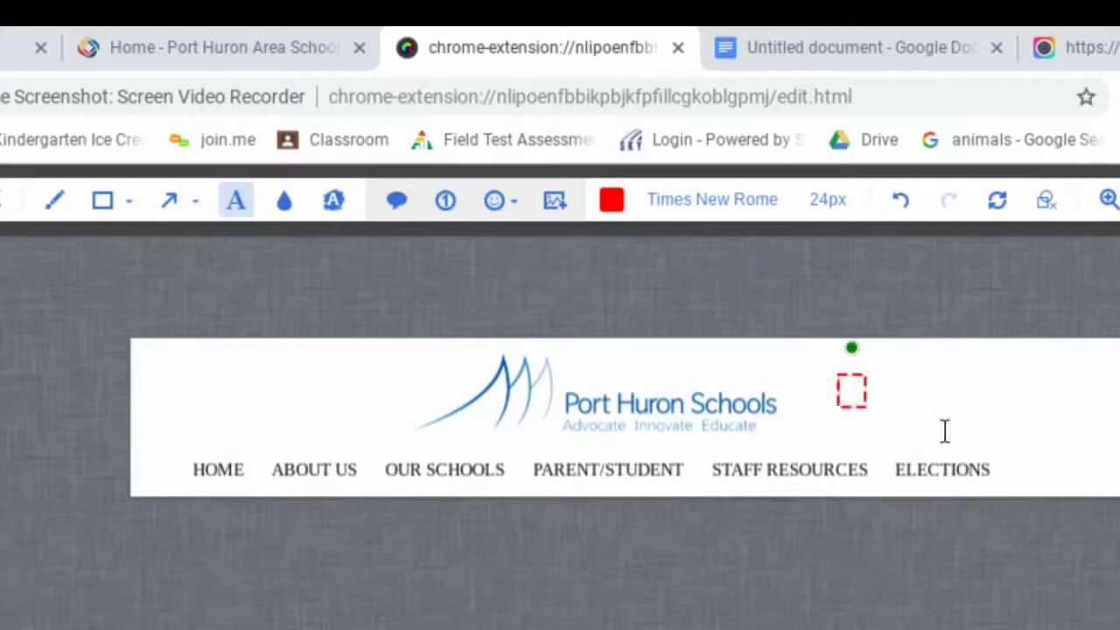
pyautogui.write("Mark's Screenshot")
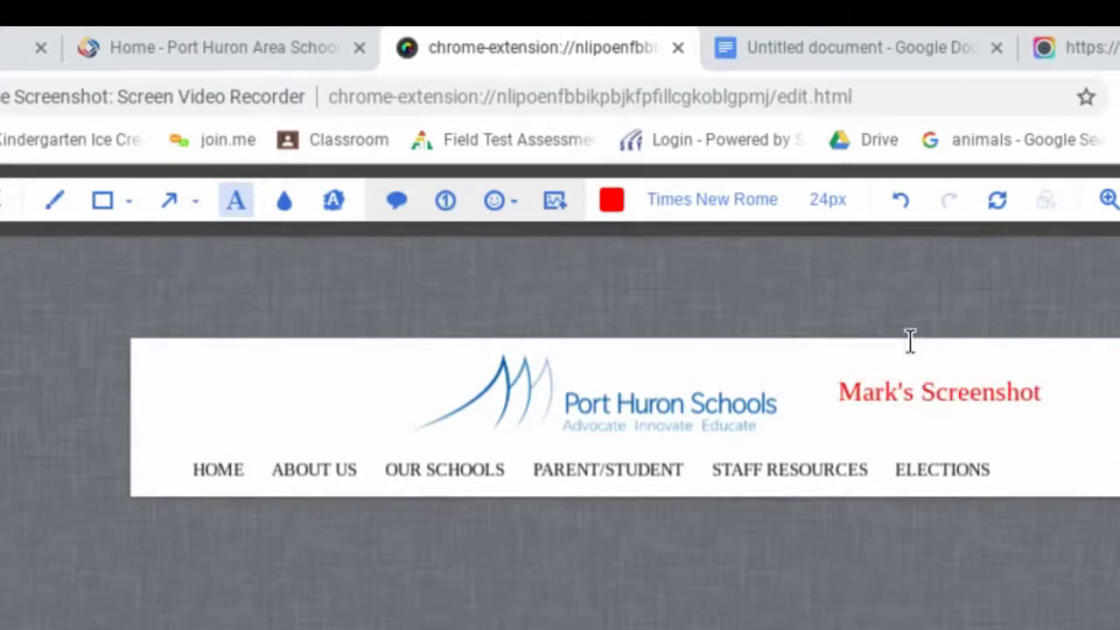
pyautogui.moveTo(873, 393); pyautogui.dragTo(895, 398)
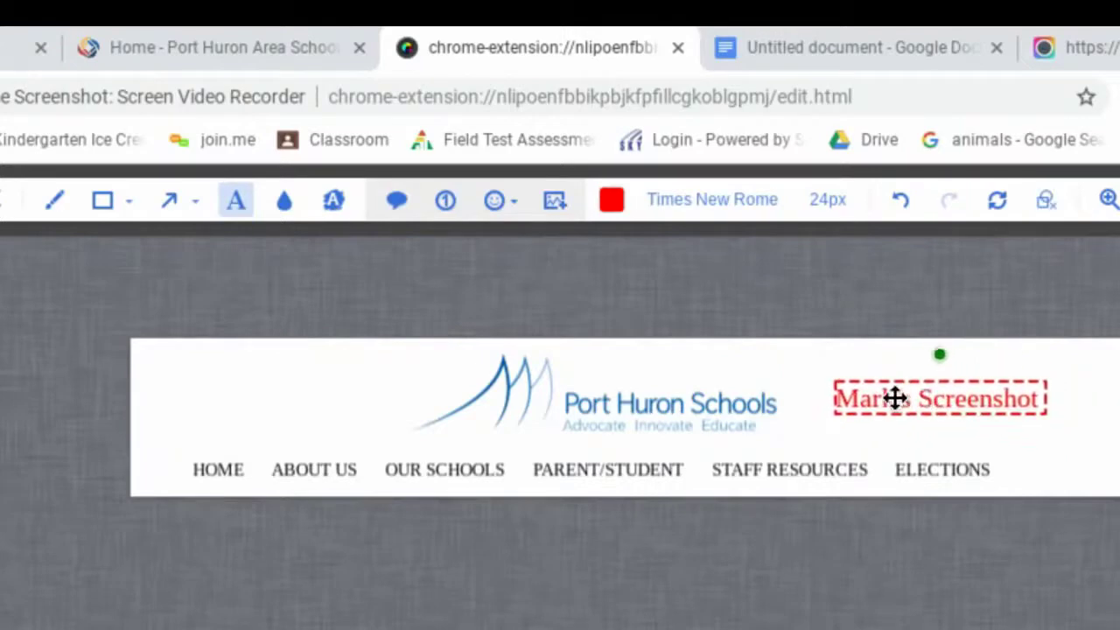
# - Highlight the OUR SCHOOLS and STAFF RESOURCES navigation links in yellow
pyautogui.click(333, 200)
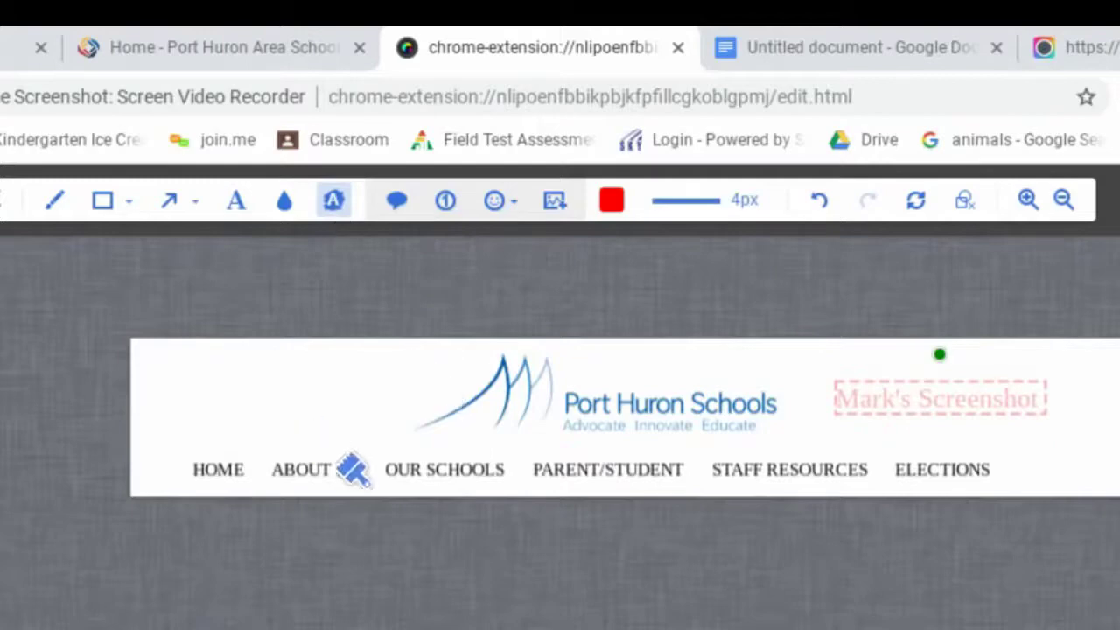
pyautogui.click(612, 202)
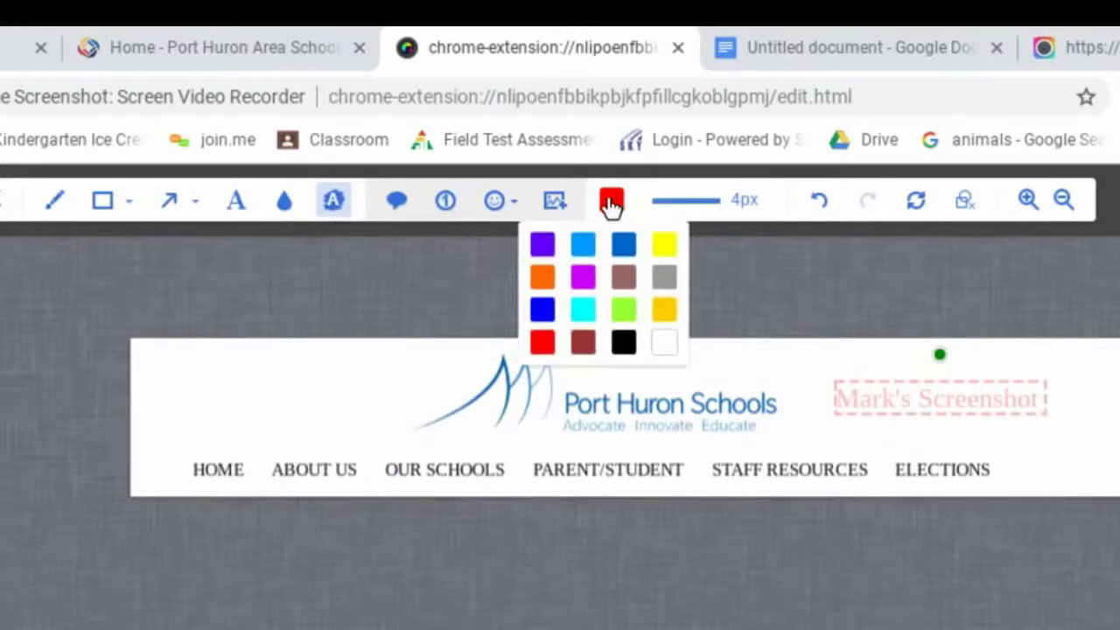
pyautogui.click(661, 248)
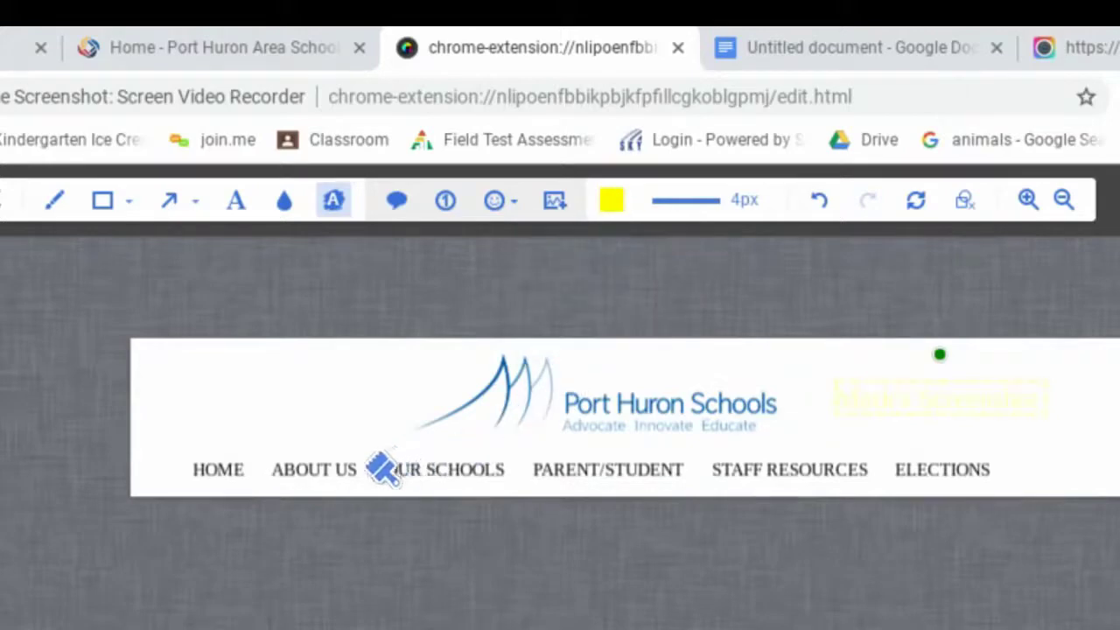
pyautogui.moveTo(381, 469); pyautogui.dragTo(514, 468)
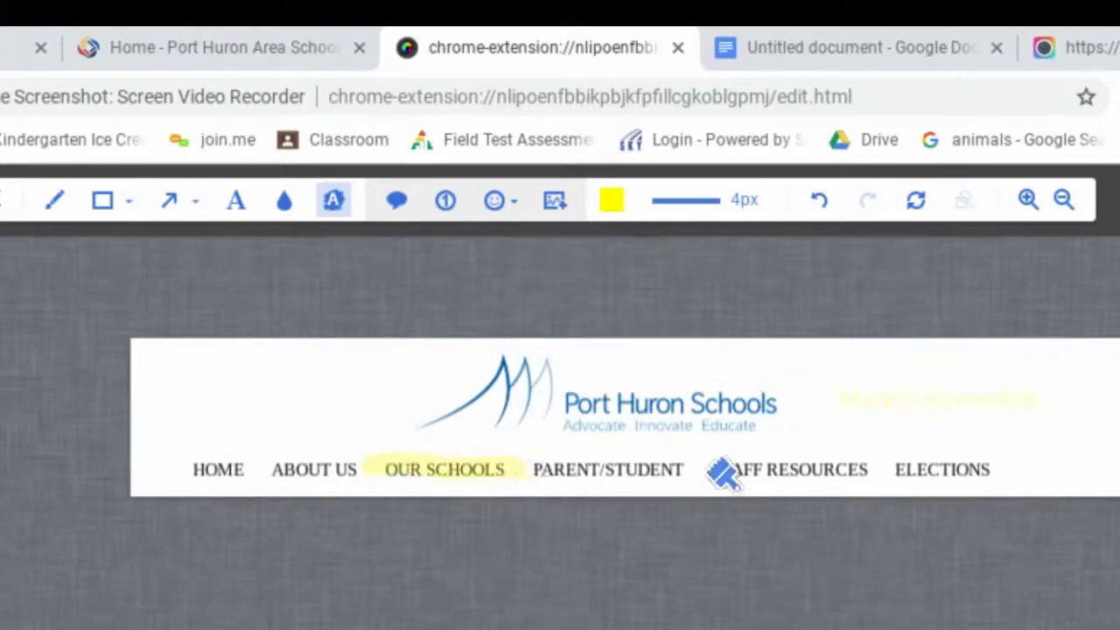
pyautogui.moveTo(713, 470); pyautogui.dragTo(871, 470)
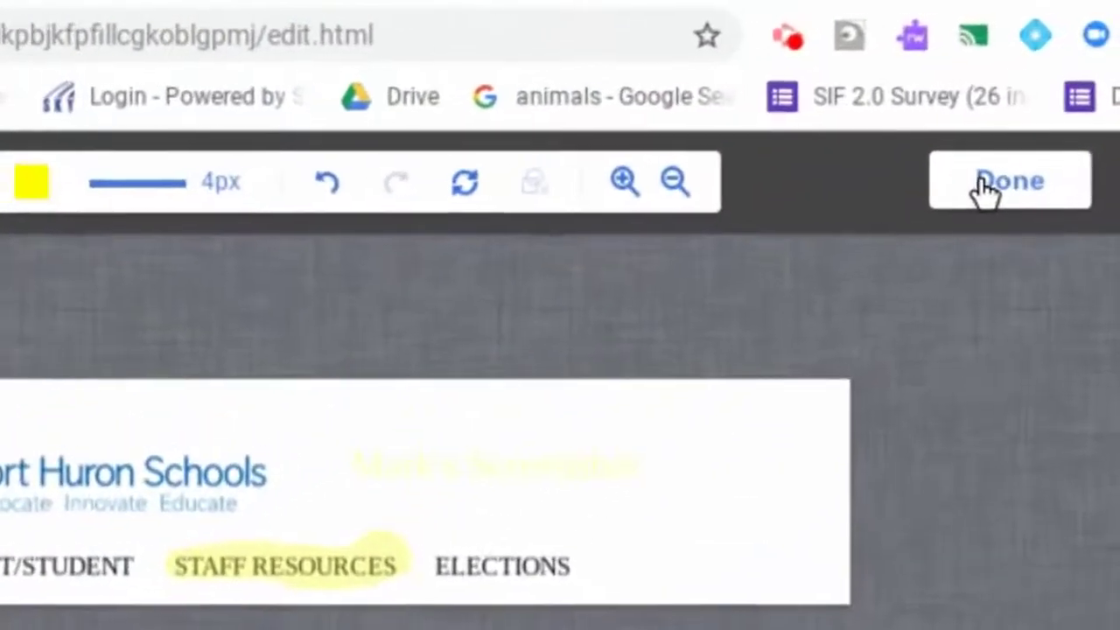
# - Finish editing the screenshot, name it "District Logo Title Bar", and upload it as a new project
pyautogui.click(1005, 165)
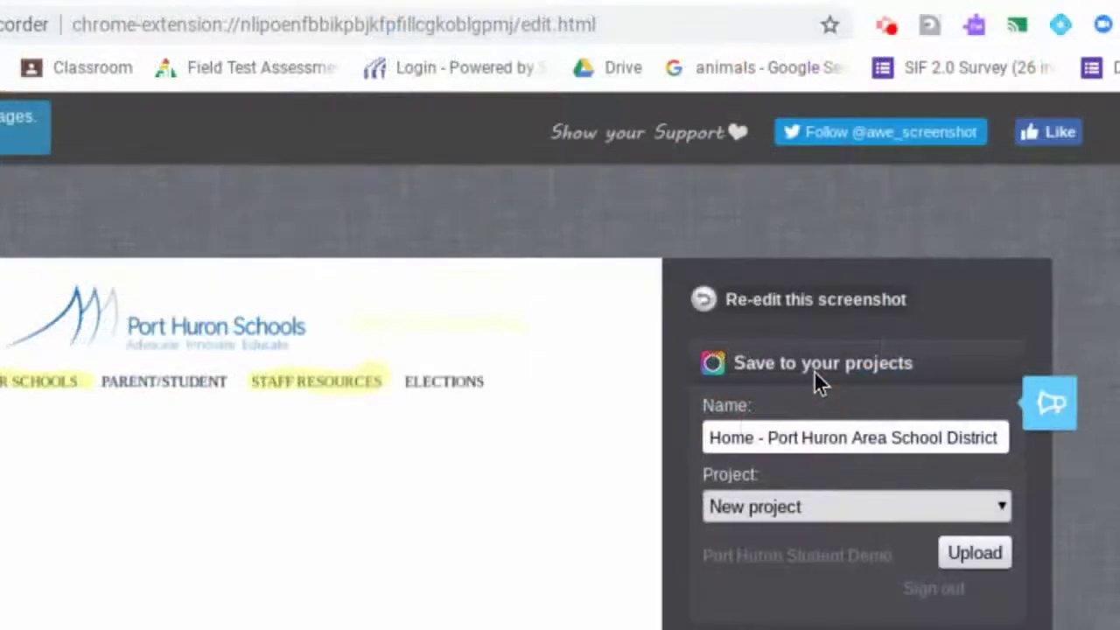
pyautogui.moveTo(708, 437); pyautogui.dragTo(989, 476)
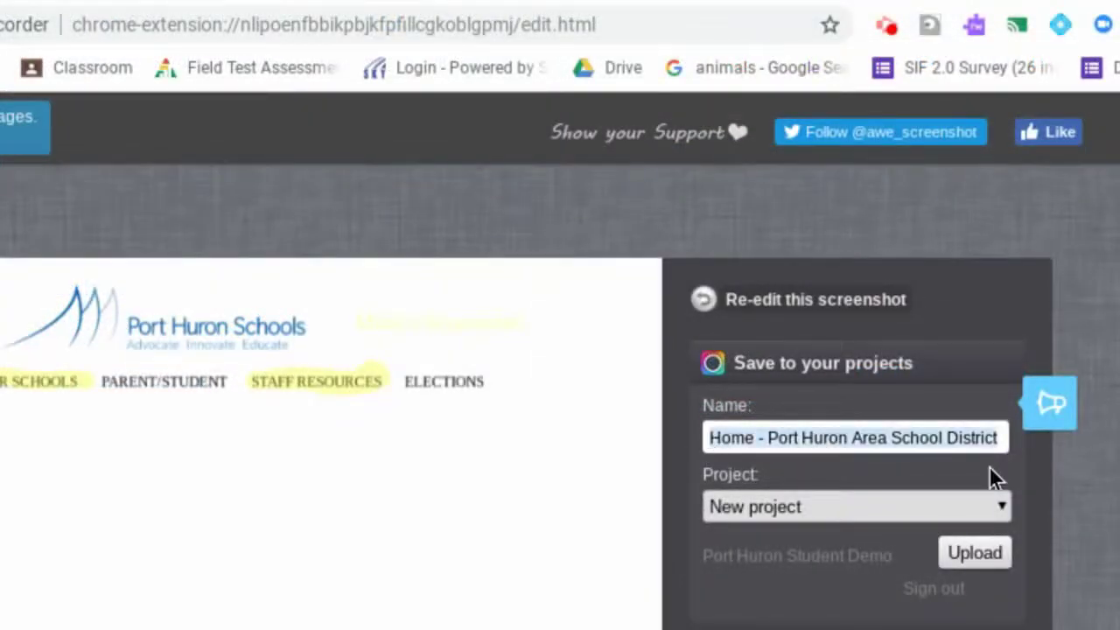
pyautogui.press('BackSpace')
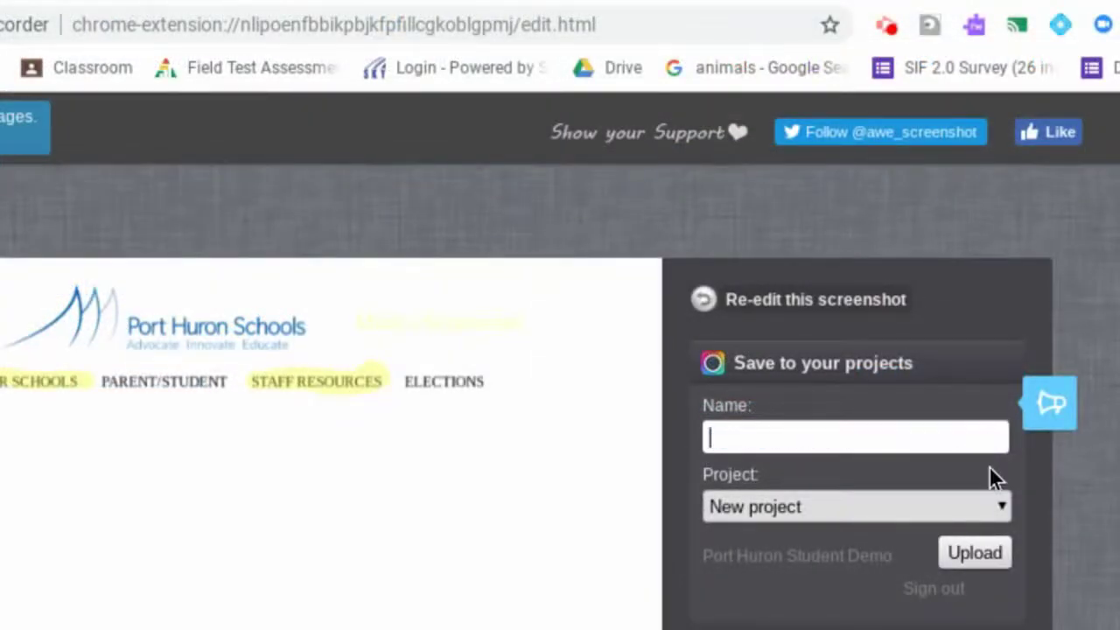
pyautogui.write('District ')
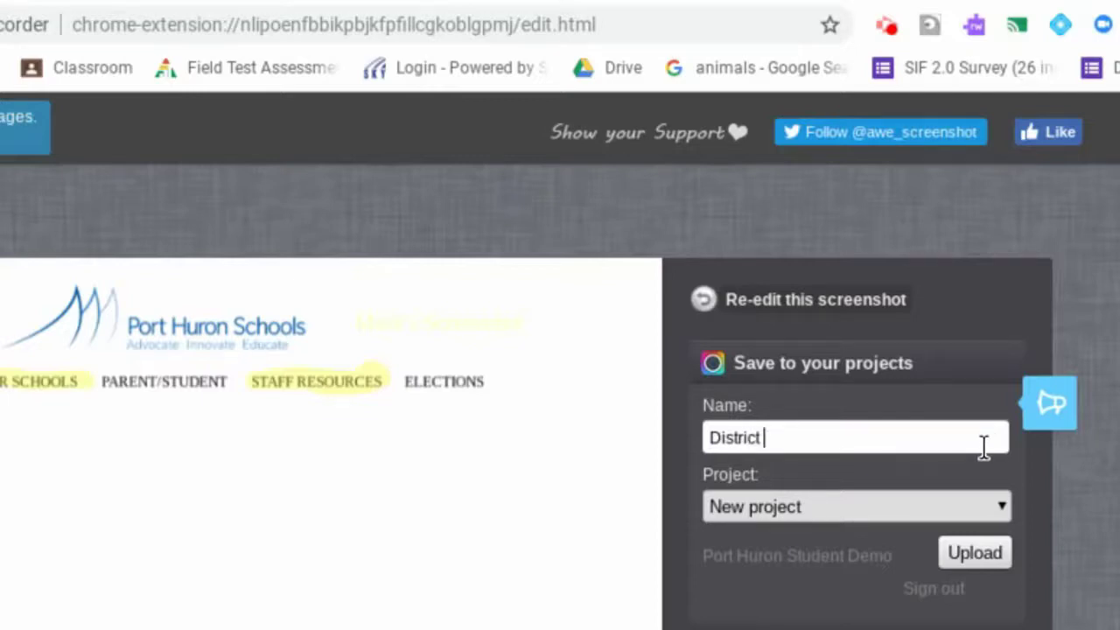
pyautogui.write('Logo Title Bar')
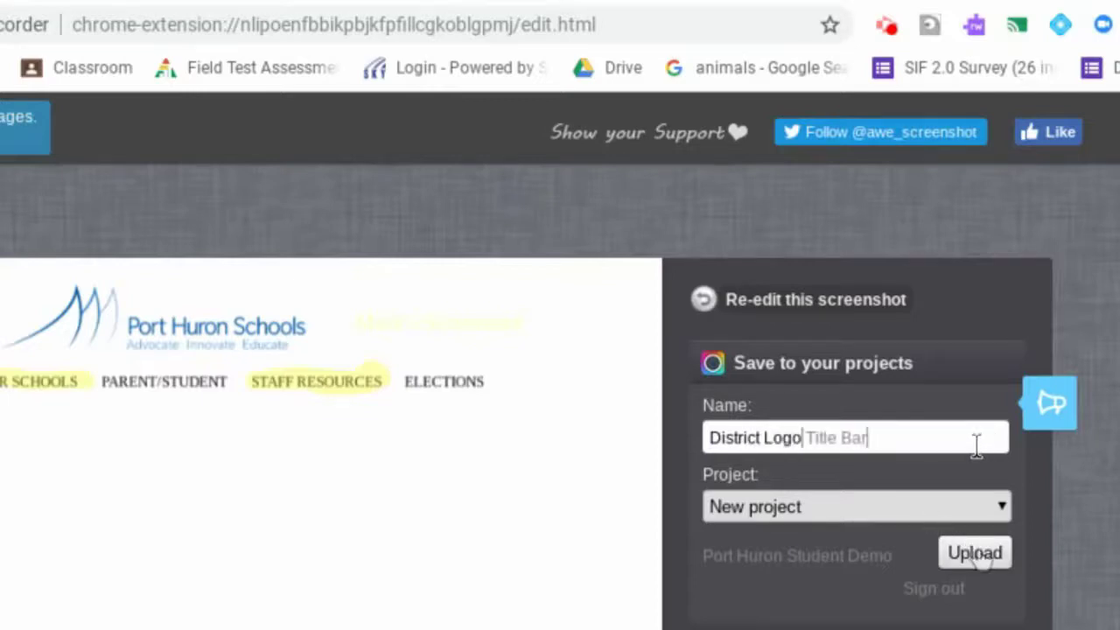
pyautogui.click(977, 553)
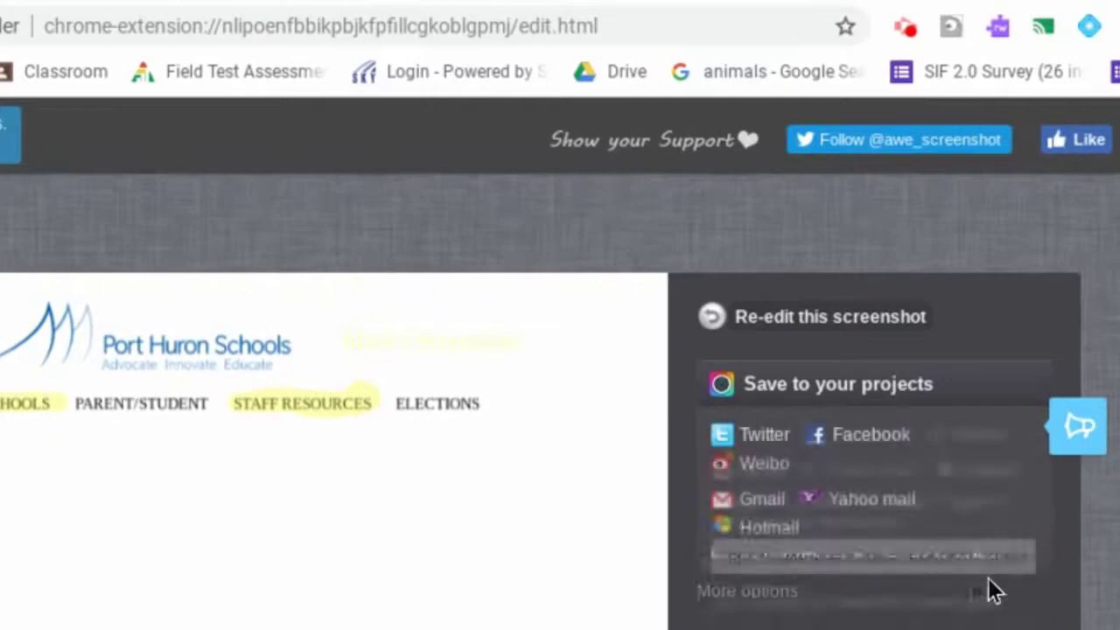
# - Save the screenshot as a PNG in Downloads, allowing the download permission, and select the saved file in the Files app
pyautogui.click(721, 559)
pyautogui.scroll(-2, 840, 553)
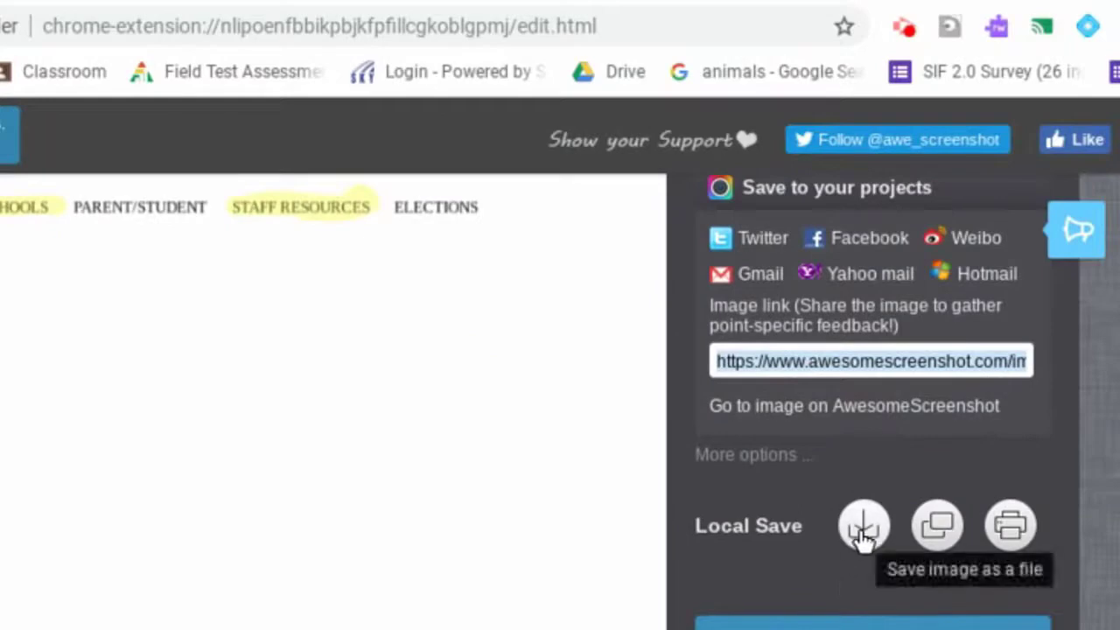
pyautogui.click(863, 534)
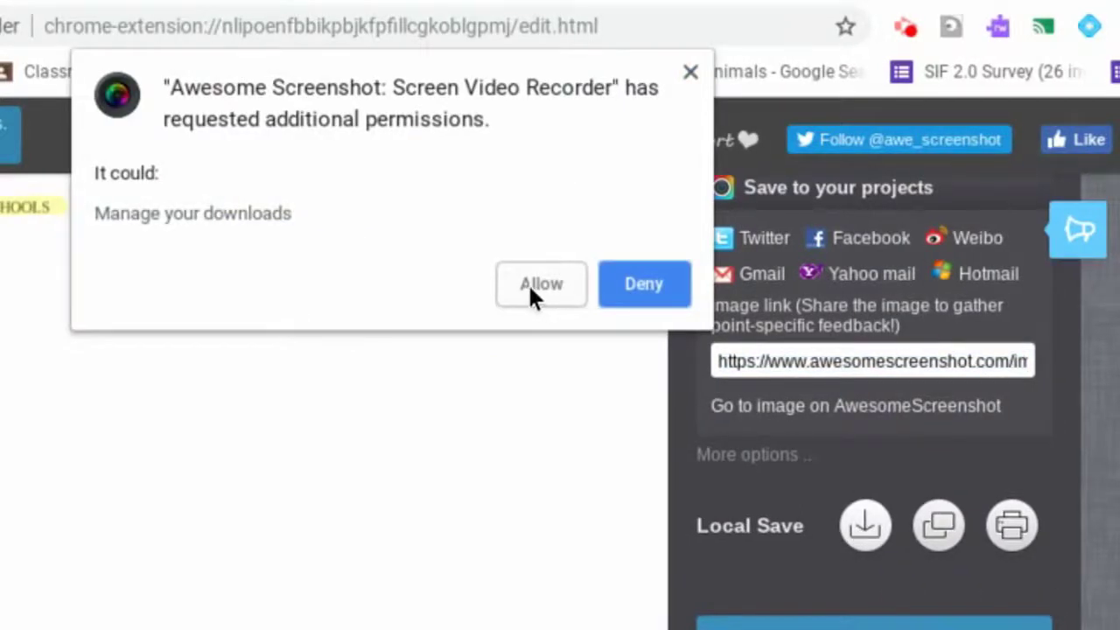
pyautogui.click(530, 283)
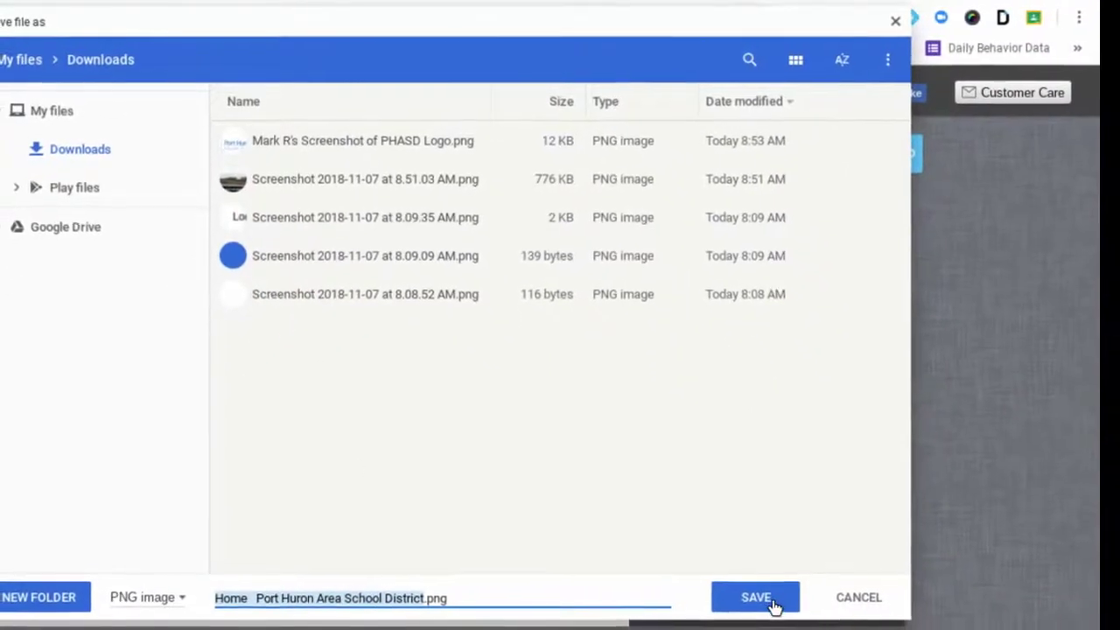
pyautogui.click(762, 603)
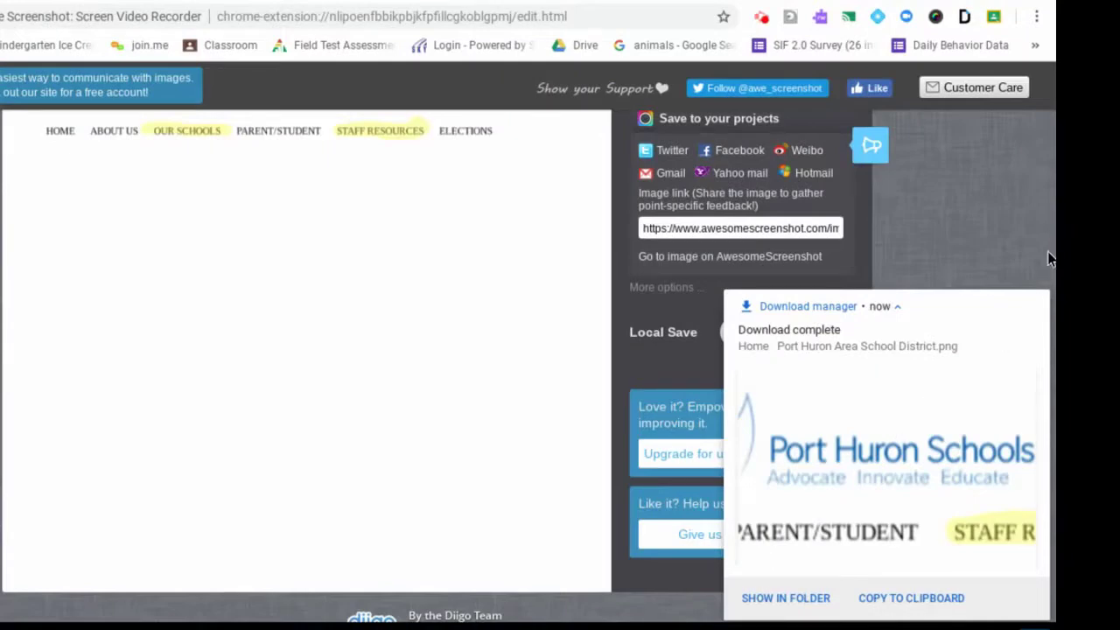
pyautogui.click(1040, 304)
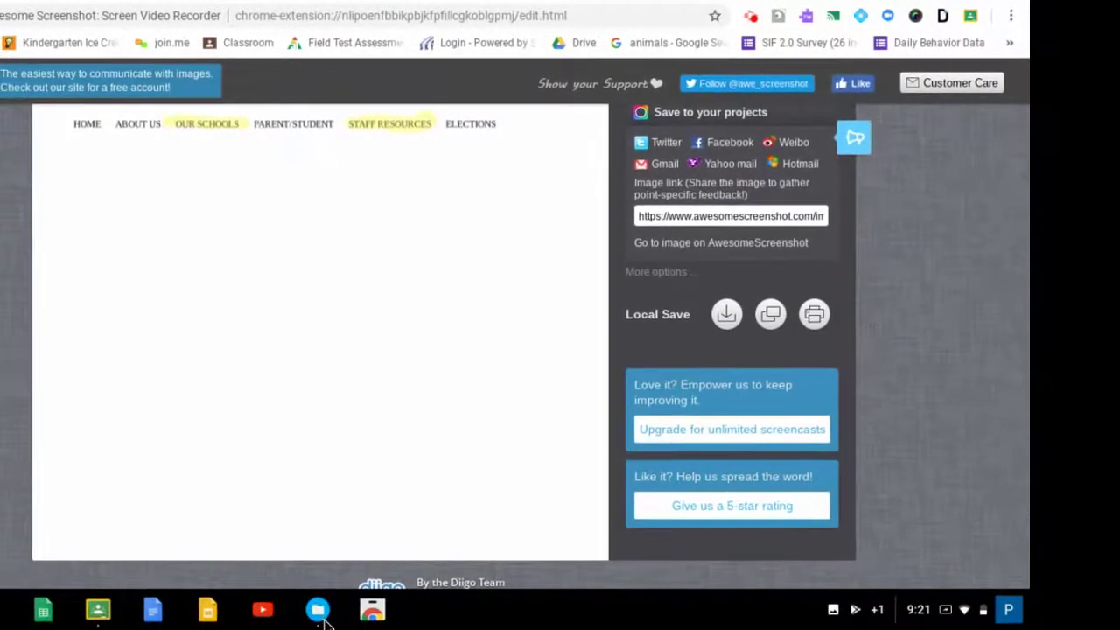
pyautogui.click(319, 612)
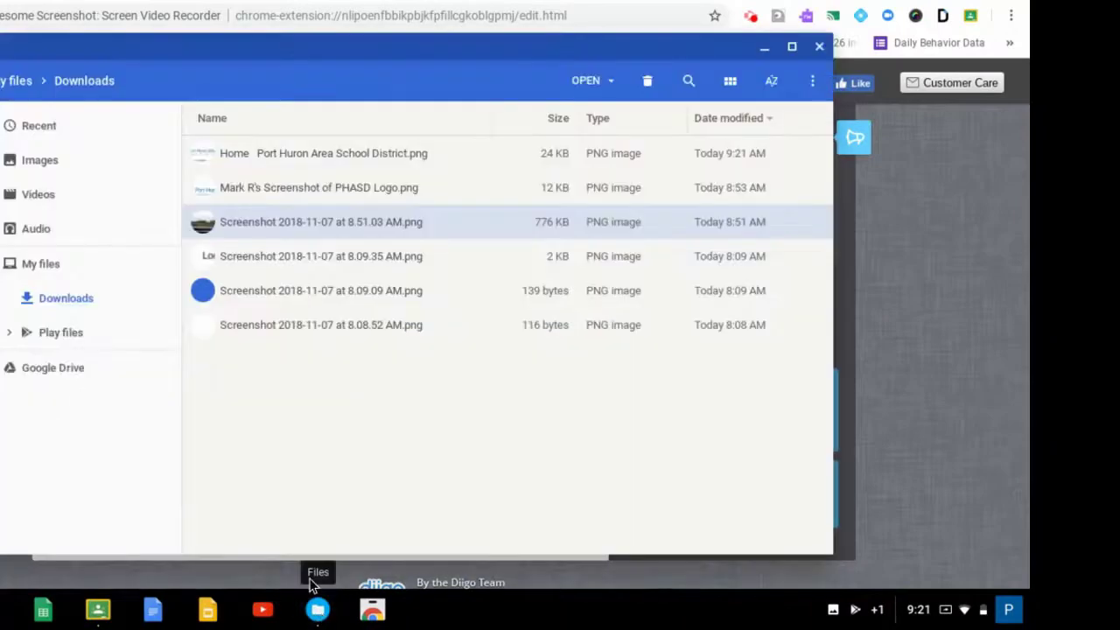
pyautogui.click(236, 158)
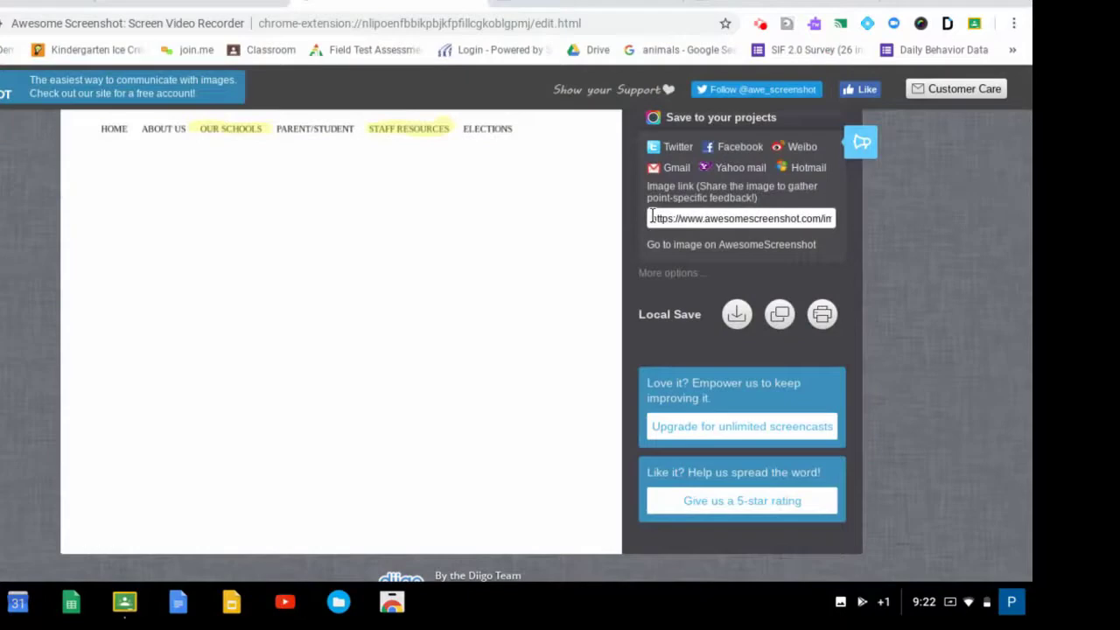
# - Copy the full share link of the uploaded image
pyautogui.moveTo(652, 218); pyautogui.dragTo(866, 228)
pyautogui.rightClick(750, 215)
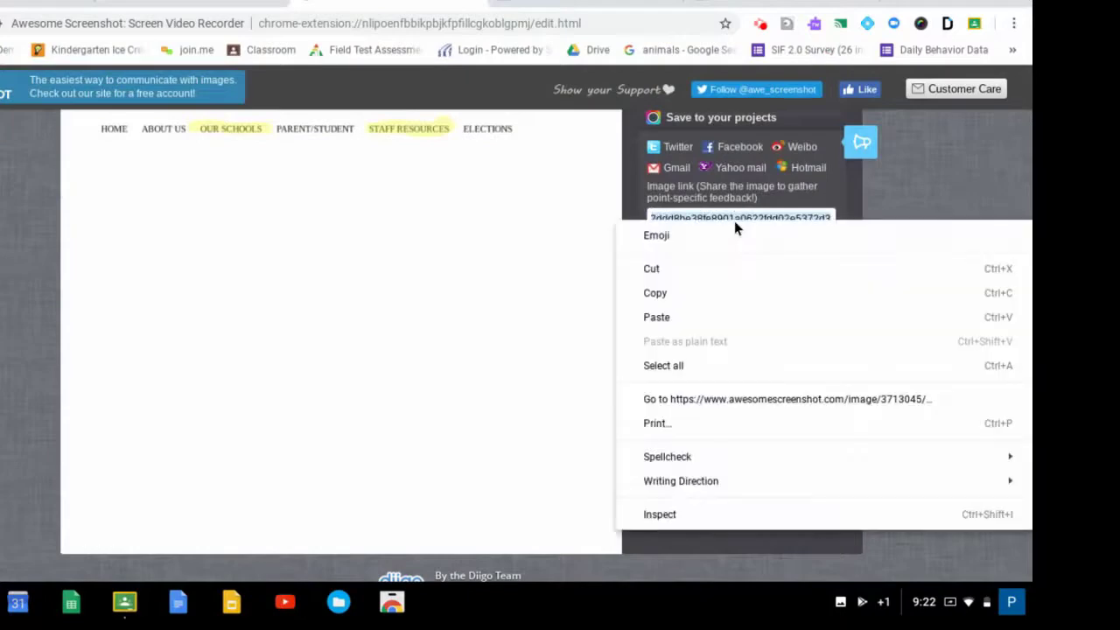
pyautogui.click(715, 294)
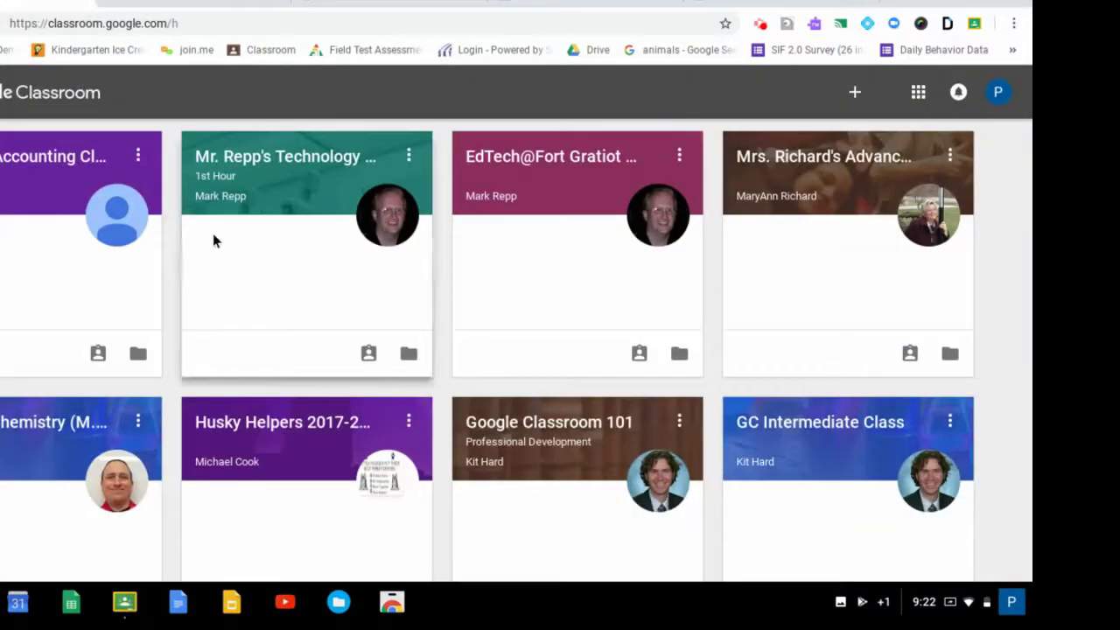
# - Switch to Google Classroom and open the "Turn in your screenshots here" assignment in the 1st Hour technology class
pyautogui.click(295, 155)
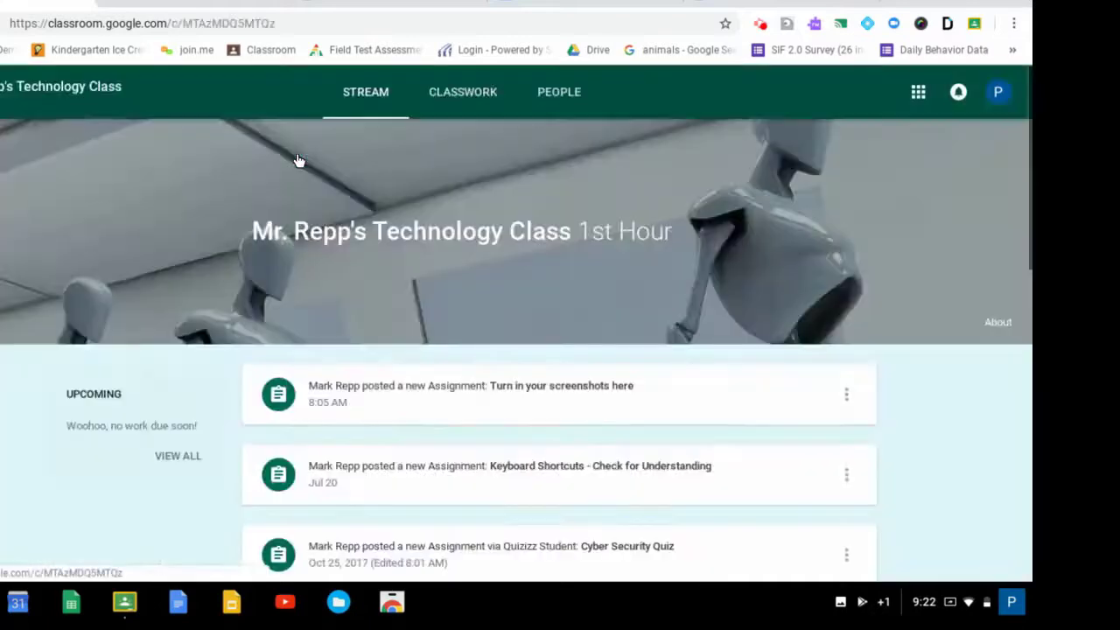
pyautogui.click(483, 96)
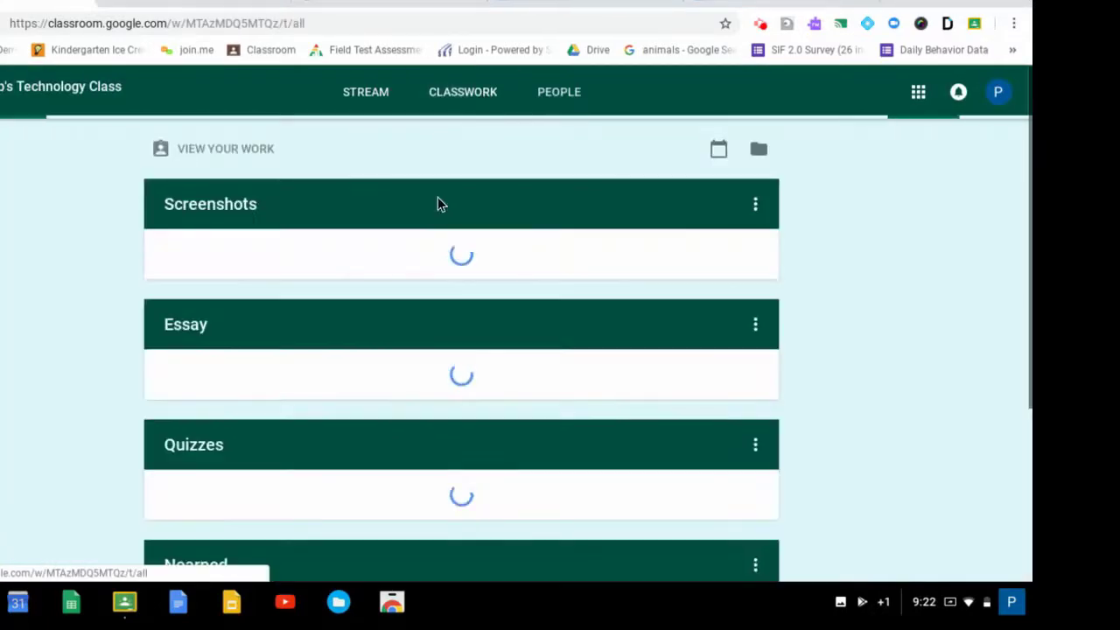
pyautogui.click(230, 260)
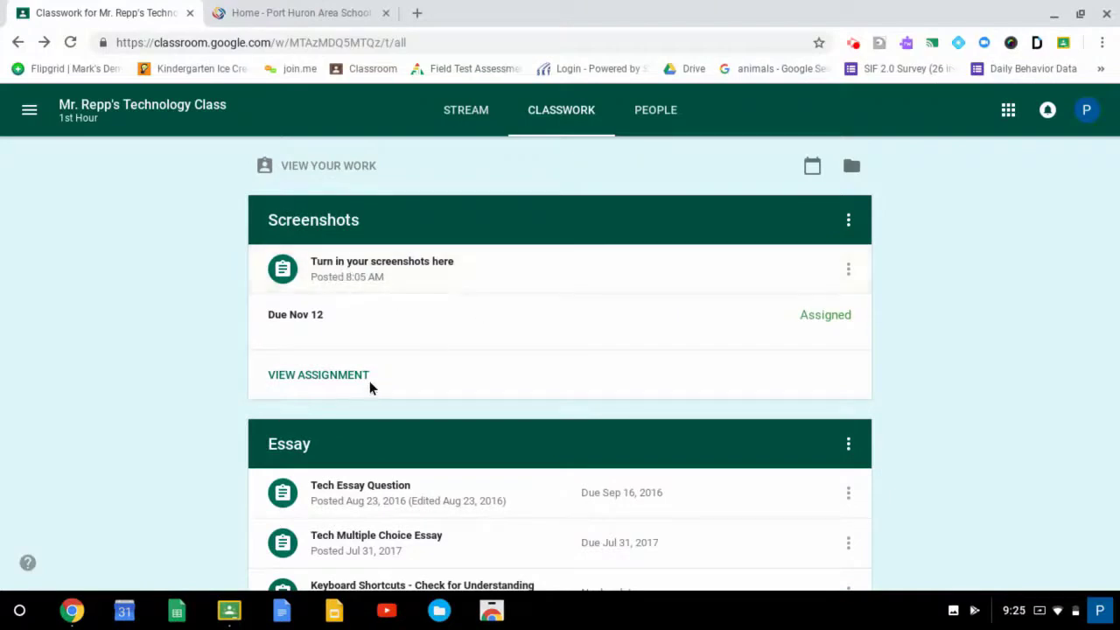
pyautogui.click(329, 376)
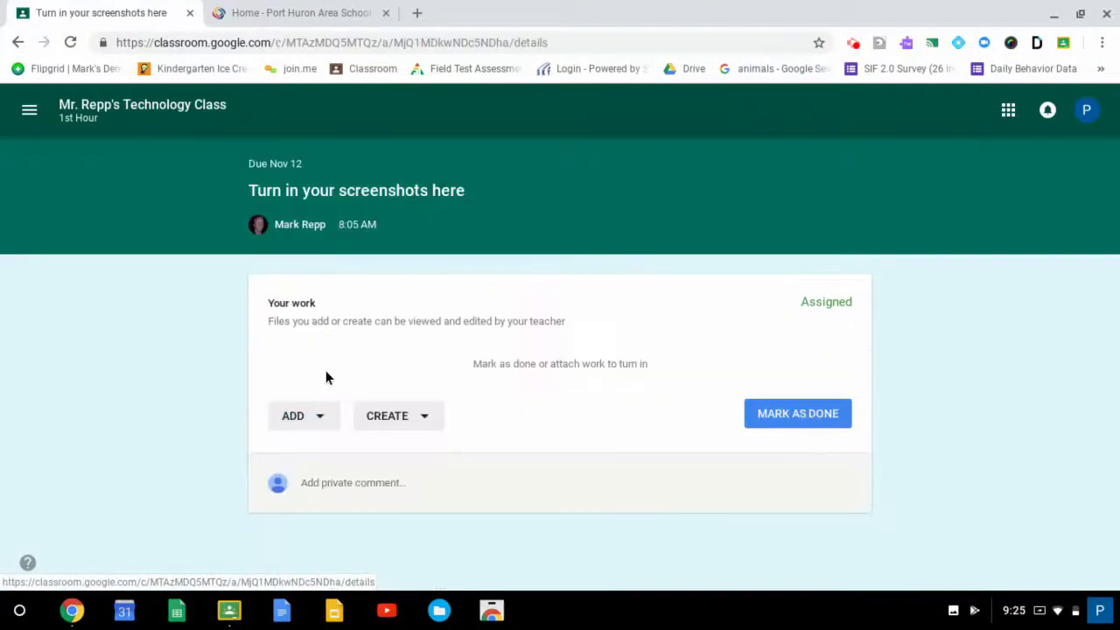
# - Attach the copied screenshot link to the assignment as your work
pyautogui.click(308, 417)
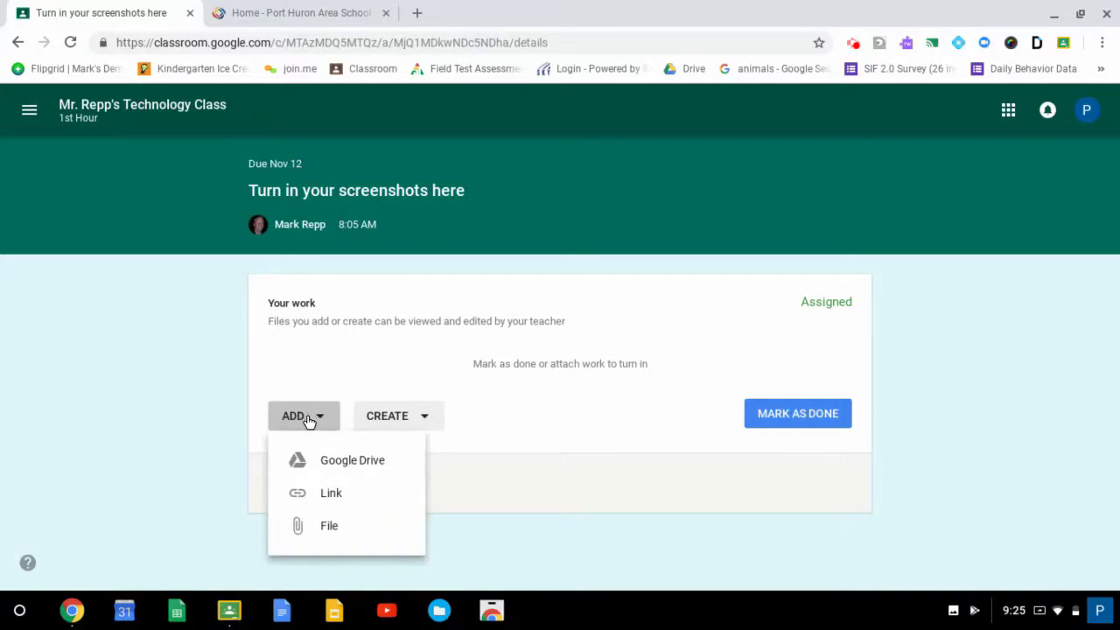
pyautogui.click(349, 497)
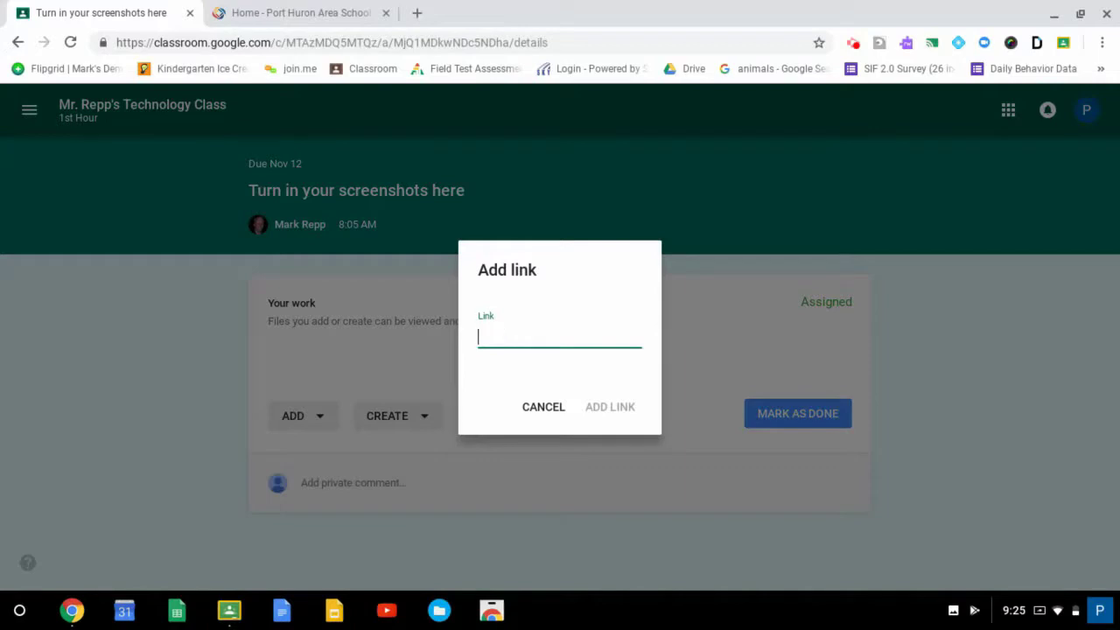
pyautogui.rightClick(508, 337)
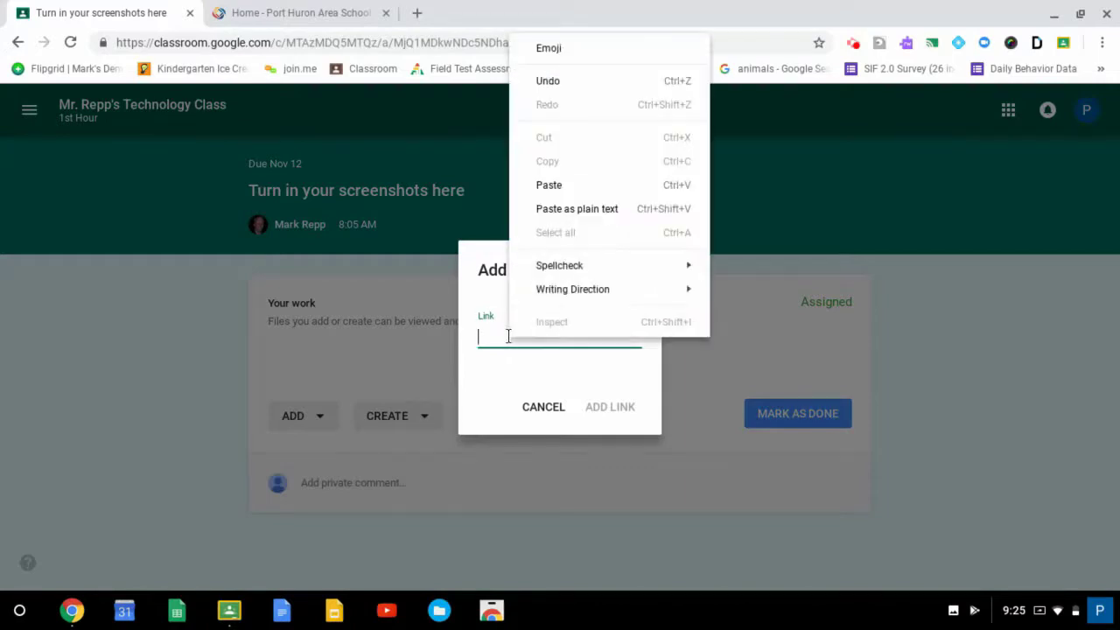
pyautogui.click(560, 184)
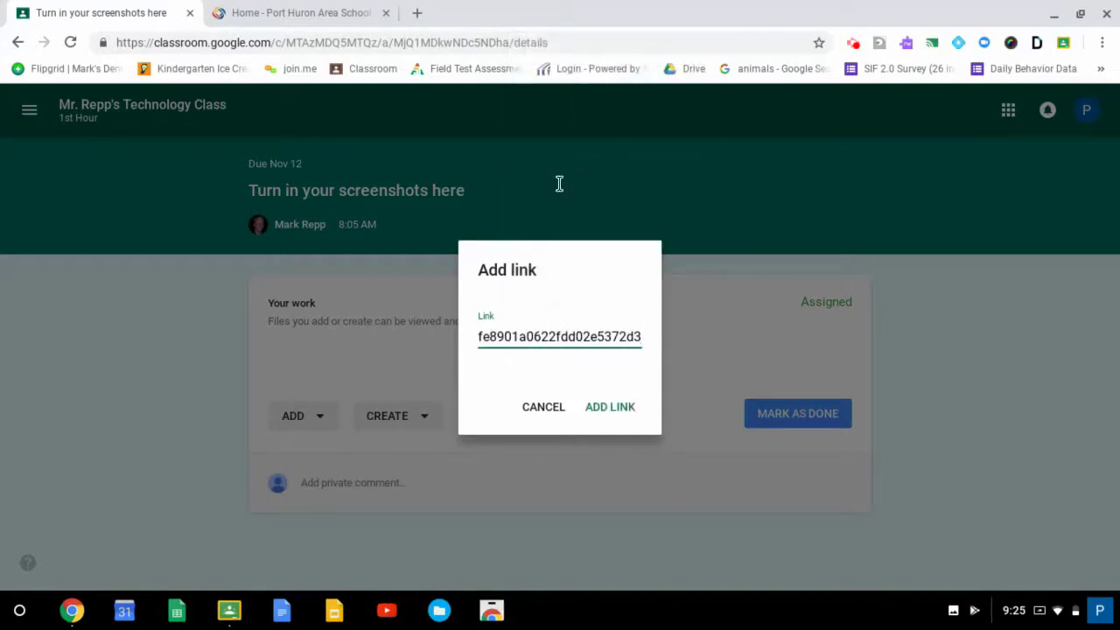
pyautogui.click(612, 407)
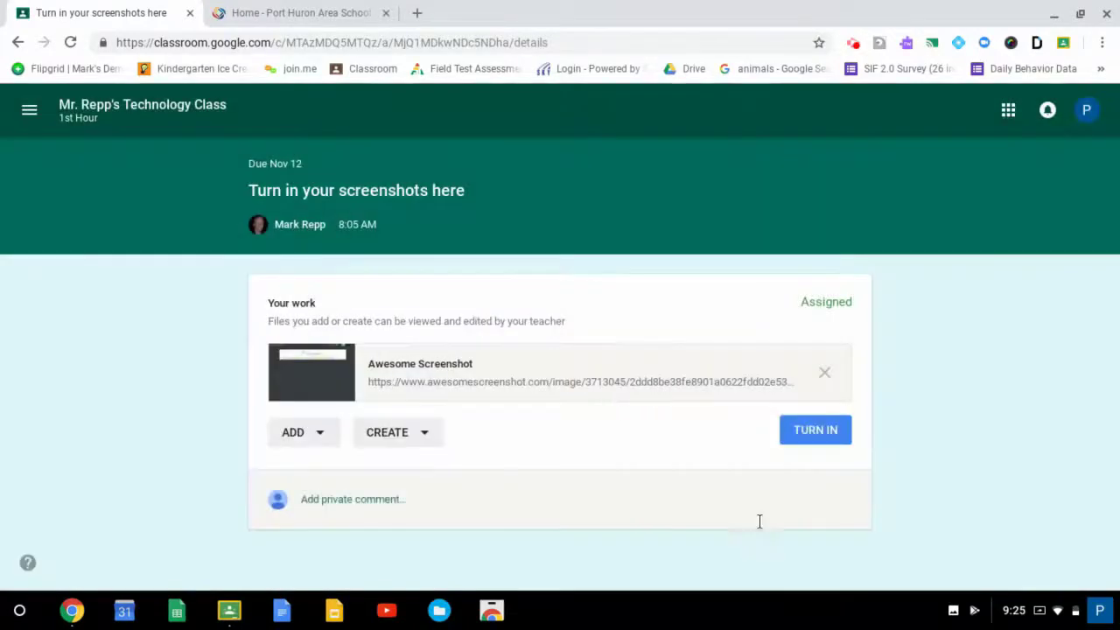